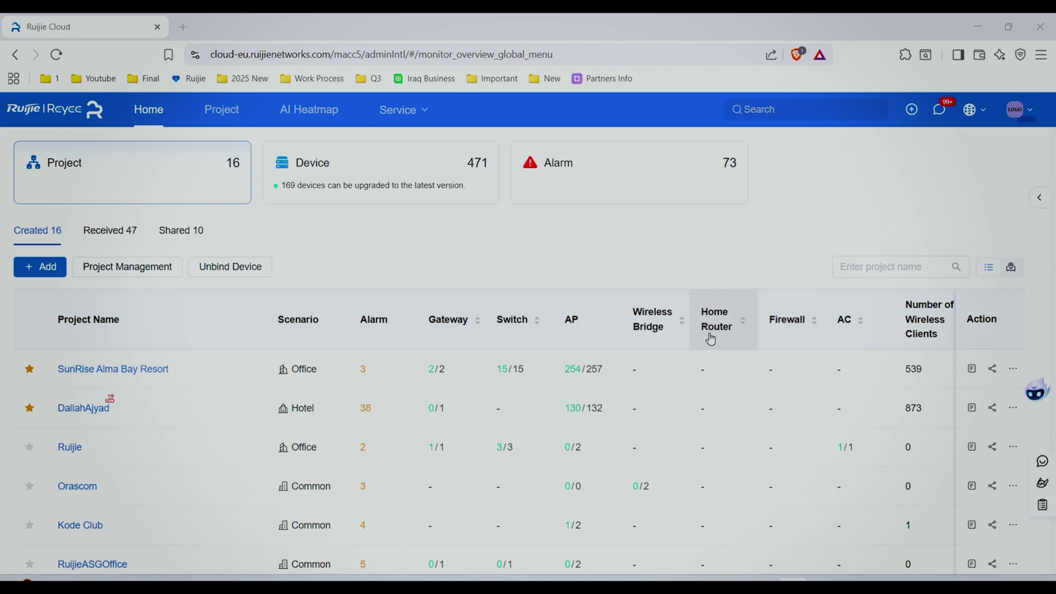
Switch the account to the Ruijie Cloud ISP platform from the avatar menu's platform switcher.
{"action": "left_click", "coordinate": [1014, 109]}
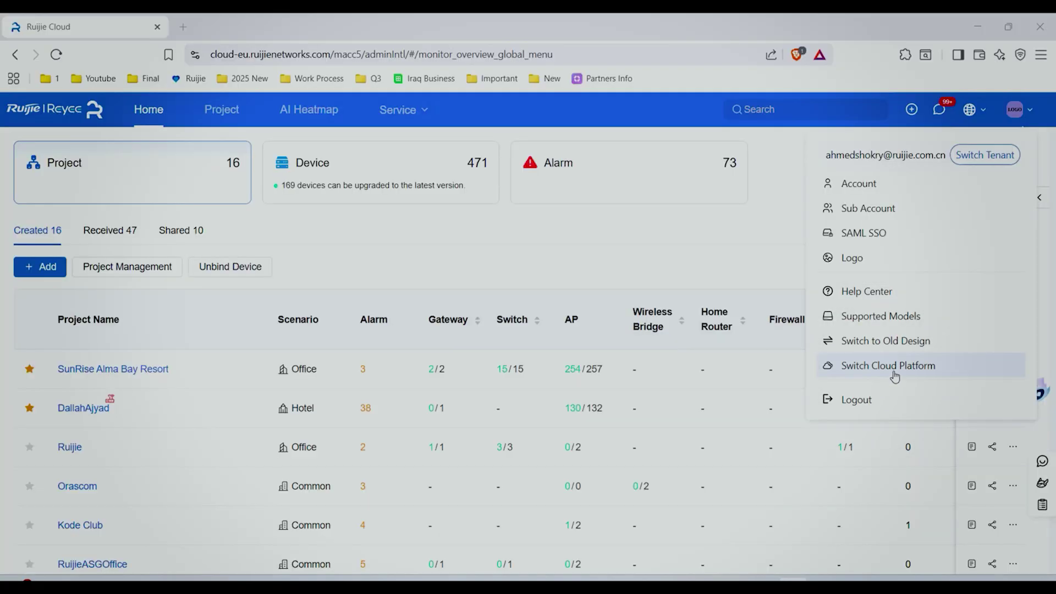
{"action": "left_click", "coordinate": [894, 376]}
{"action": "left_click", "coordinate": [696, 292]}
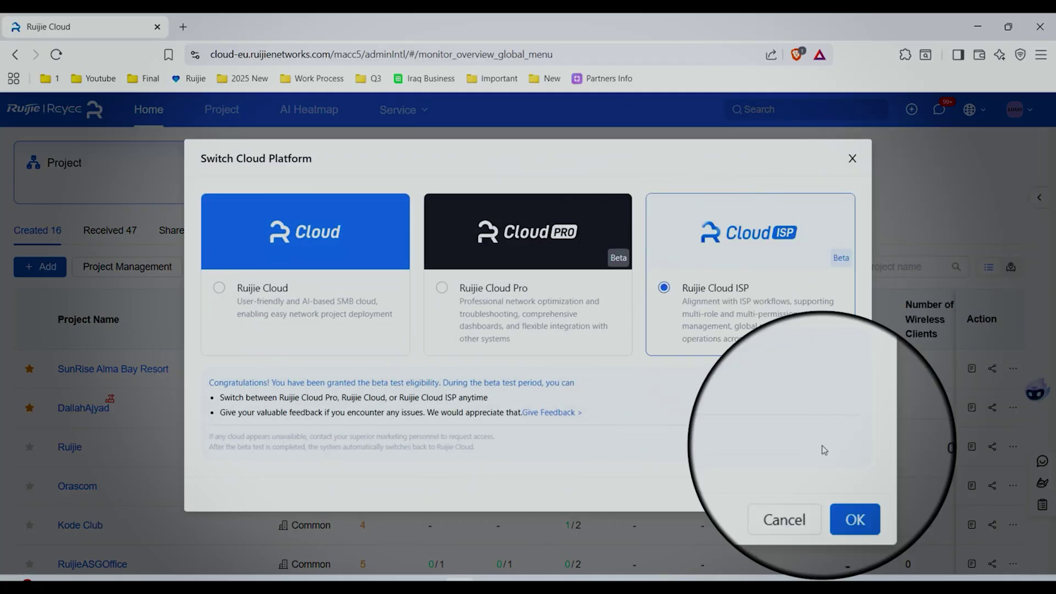
{"action": "left_click", "coordinate": [843, 495]}
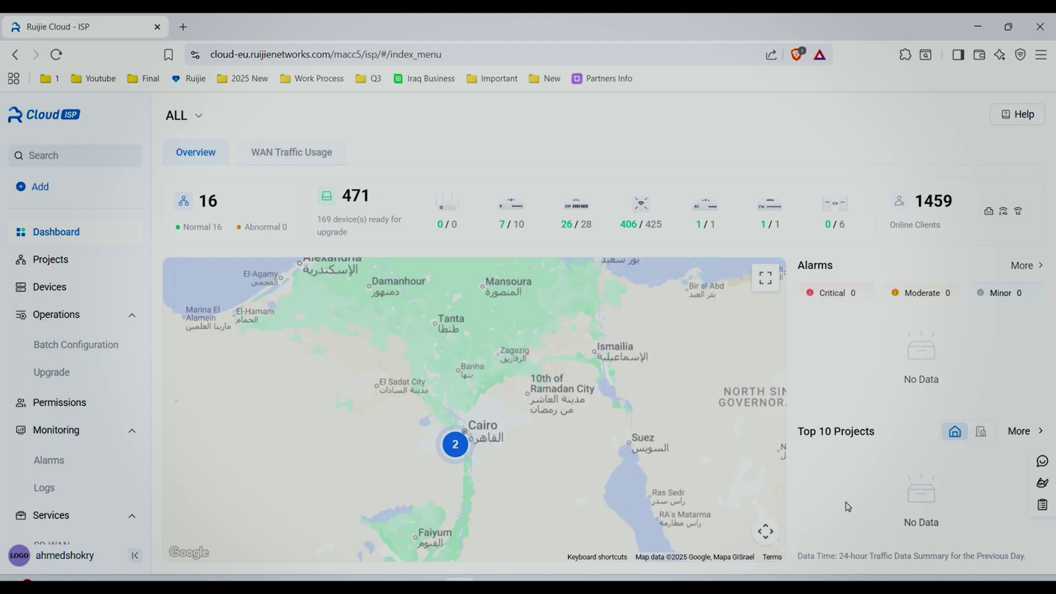
{"action": "key", "text": "alt+Tab"}
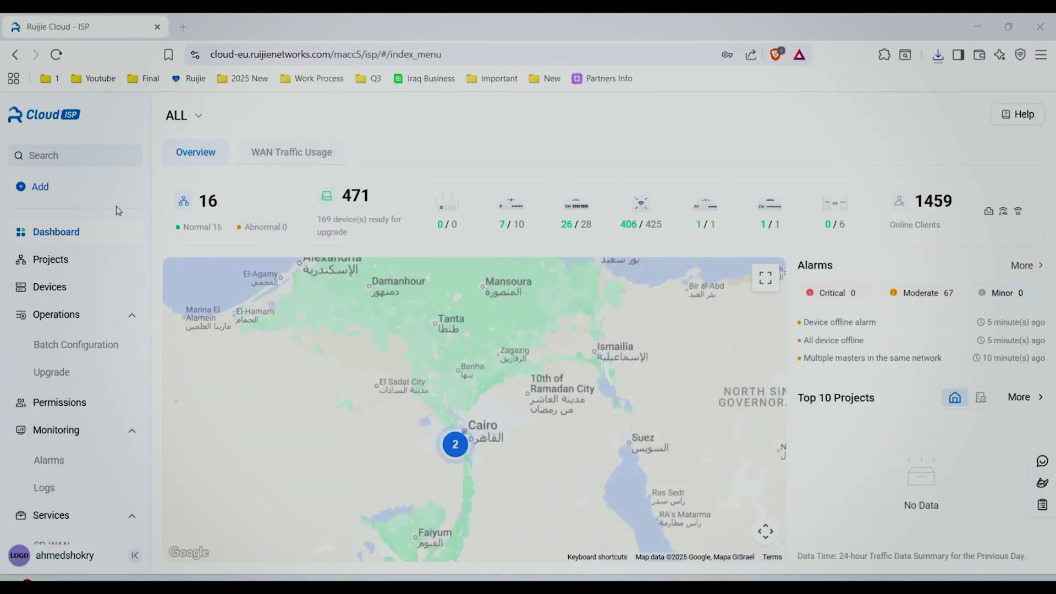
Download and save the Excel template from Add Project's Import Multiple Projects via Excel tab.
{"action": "left_click", "coordinate": [44, 188]}
{"action": "left_click", "coordinate": [61, 220]}
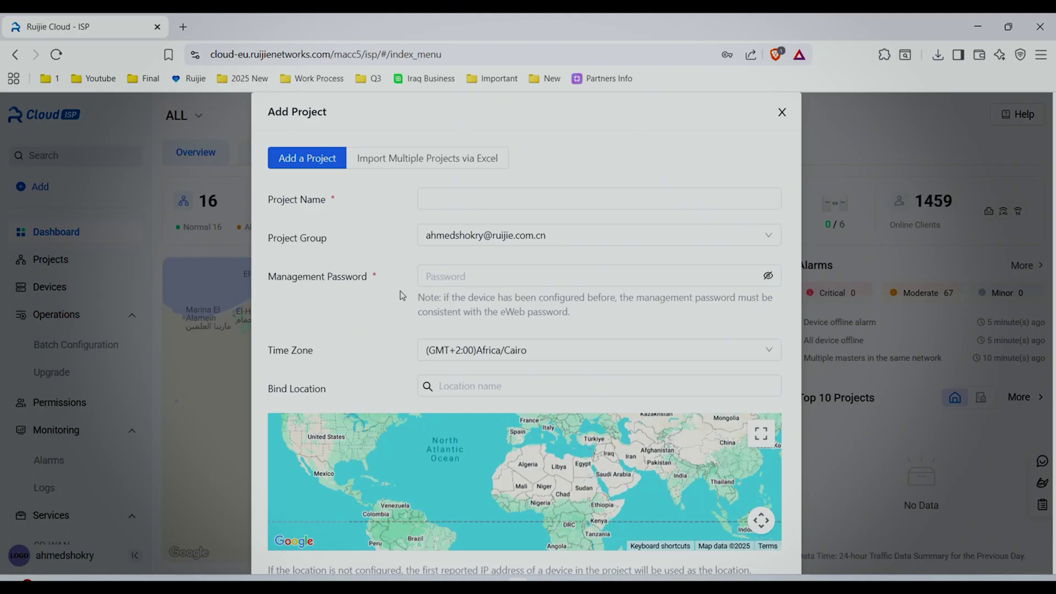
{"action": "left_click", "coordinate": [413, 161]}
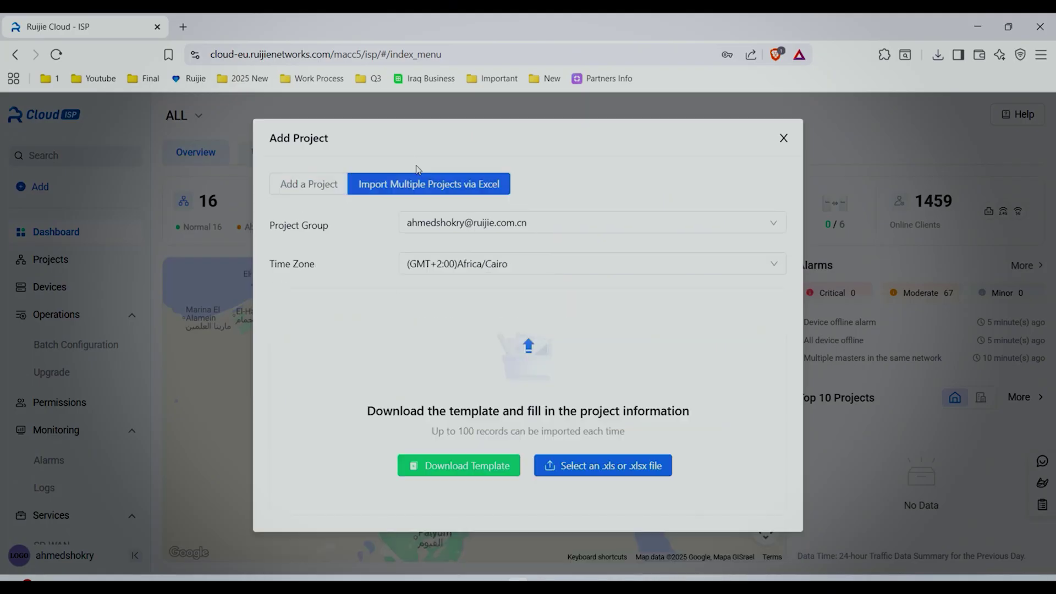
{"action": "left_click", "coordinate": [463, 467]}
{"action": "left_click", "coordinate": [938, 548]}
{"action": "left_click", "coordinate": [874, 85]}
Review the Template for Batch Project Import columns in Excel, then close Excel and the Downloads folder.
{"action": "double_click", "coordinate": [290, 160]}
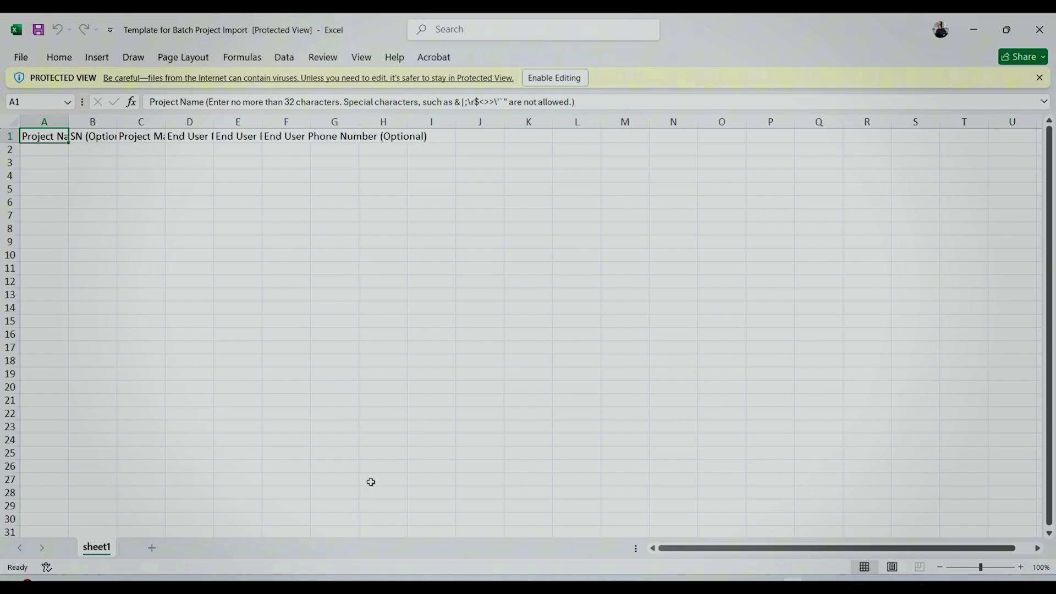
{"action": "left_click", "coordinate": [1039, 30]}
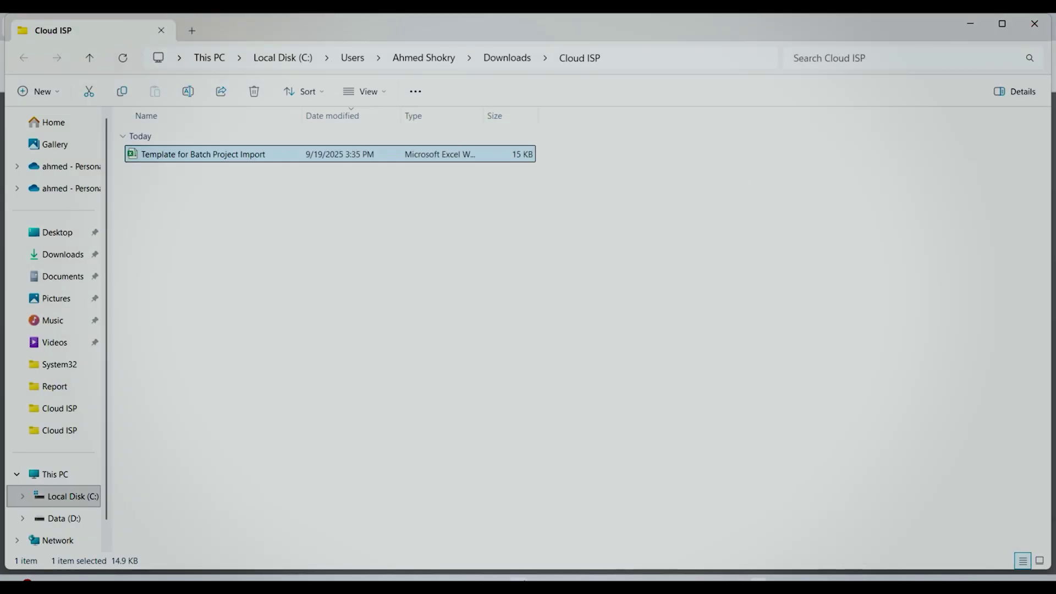
{"action": "left_click", "coordinate": [1040, 26]}
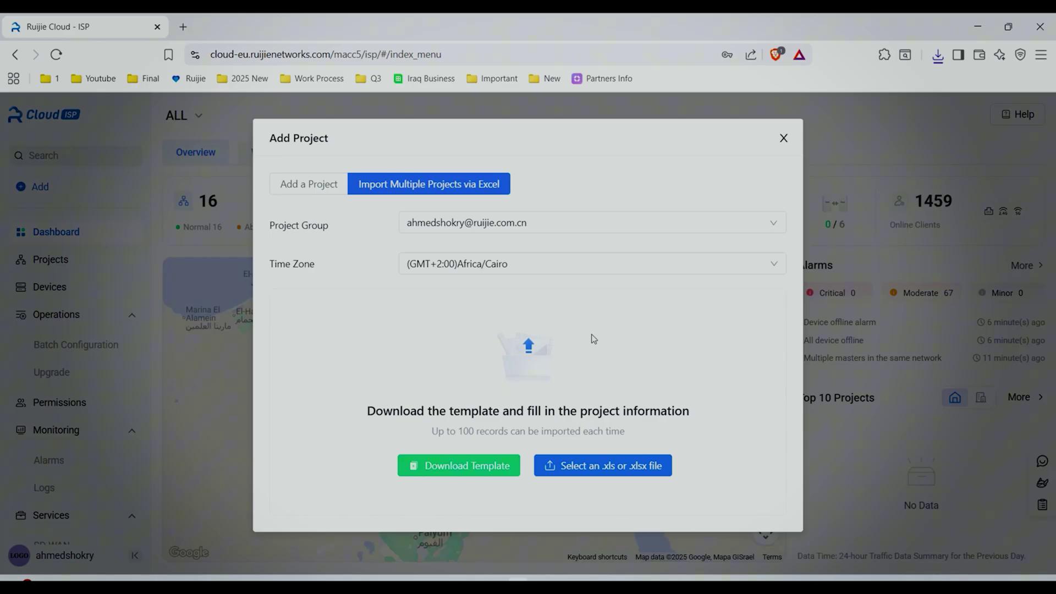
Name the single project EW3000GX-Pro and enter its management password from the notes.
{"action": "left_click", "coordinate": [311, 188]}
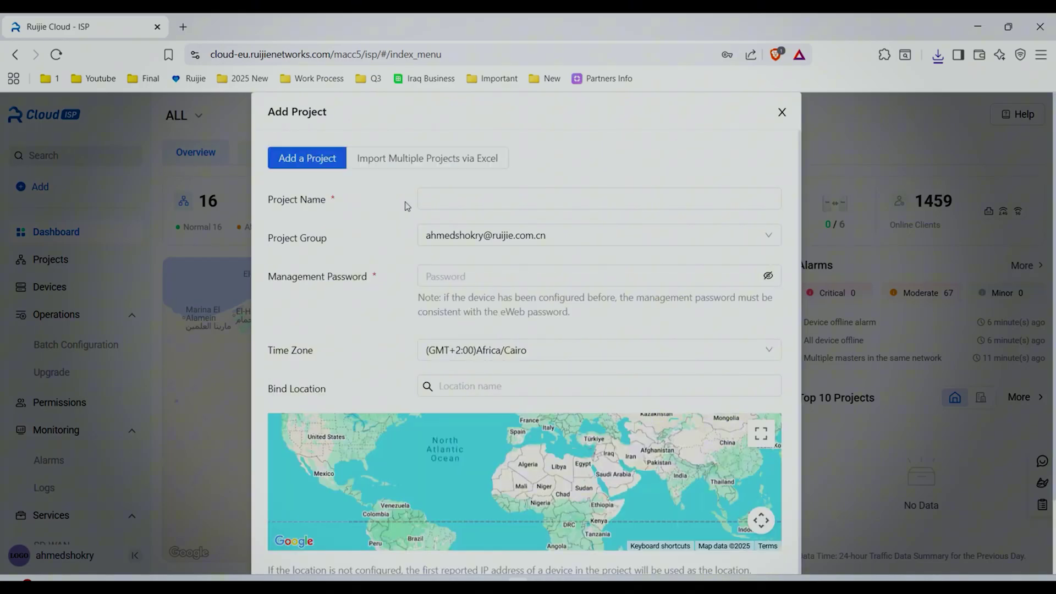
{"action": "left_click", "coordinate": [426, 199]}
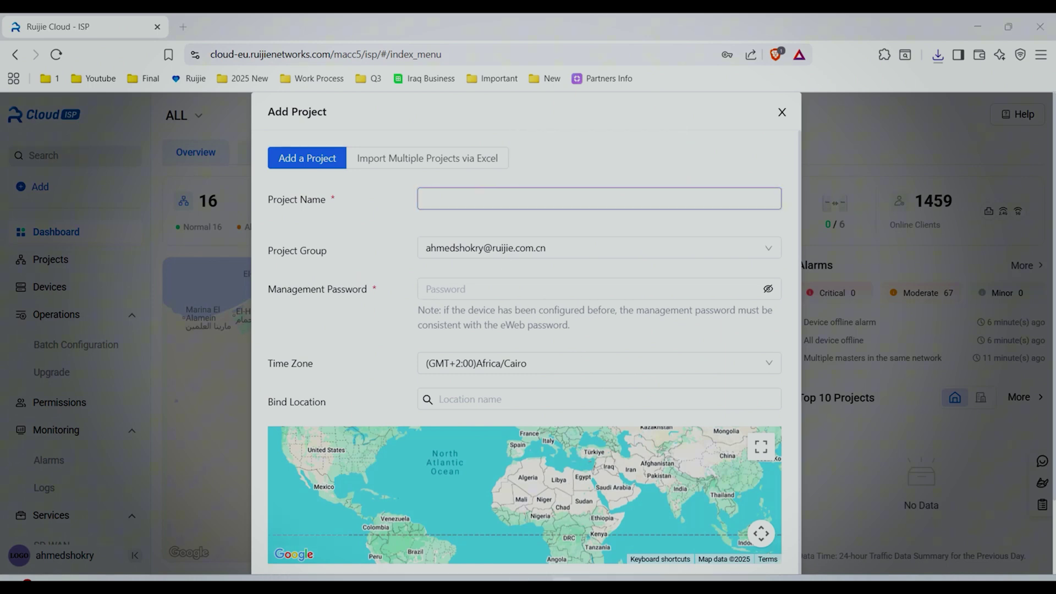
{"action": "key", "text": "alt+Tab"}
{"action": "left_click_drag", "start_coordinate": [802, 441], "coordinate": [926, 443]}
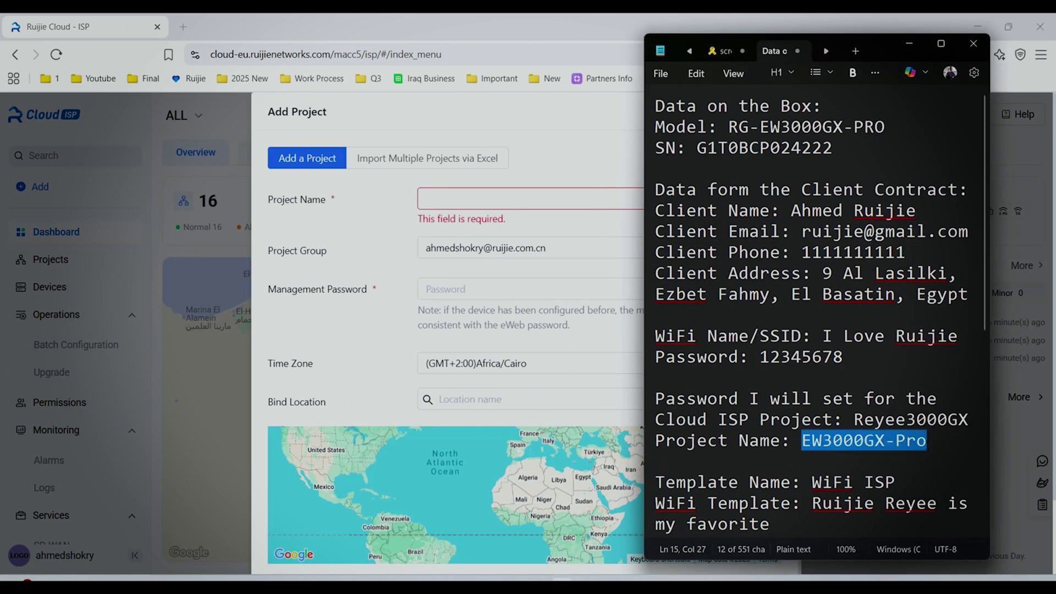
{"action": "key", "text": "ctrl+c"}
{"action": "left_click", "coordinate": [605, 200]}
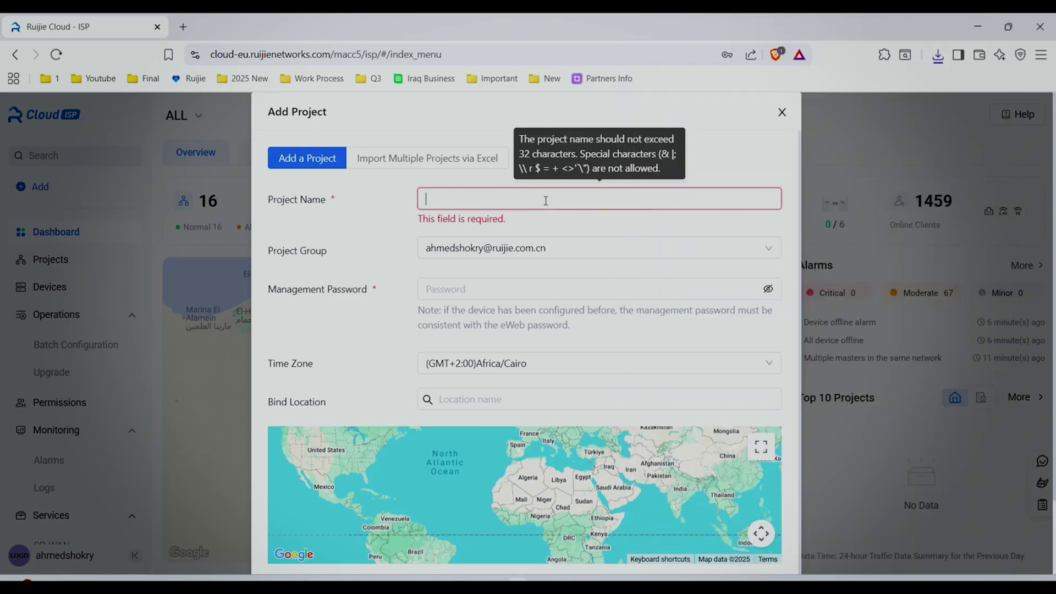
{"action": "key", "text": "ctrl+v"}
{"action": "left_click", "coordinate": [541, 227]}
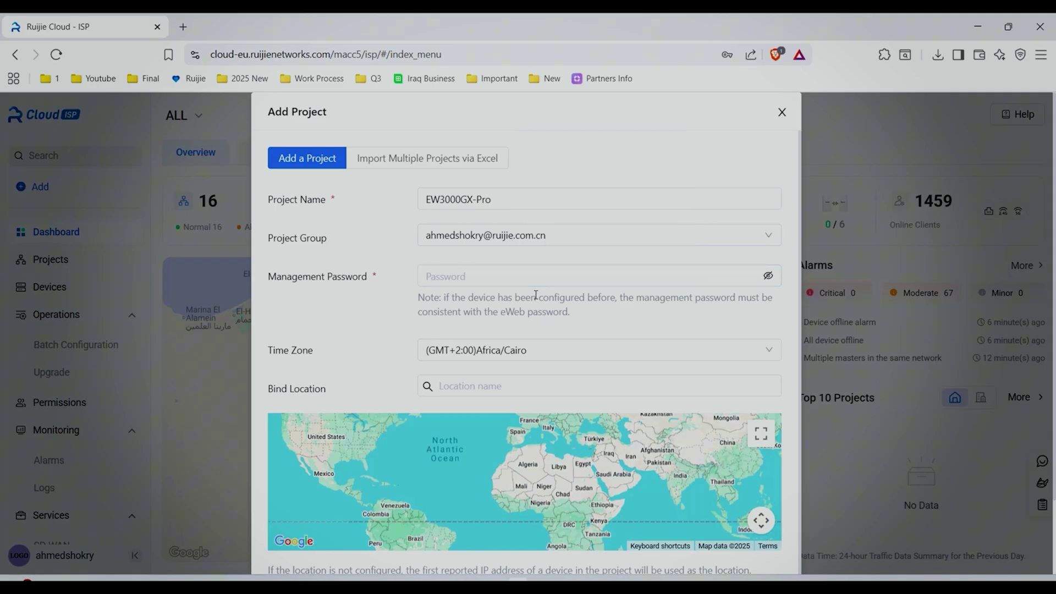
{"action": "key", "text": "alt+Tab"}
{"action": "double_click", "coordinate": [963, 419]}
{"action": "key", "text": "ctrl+c"}
{"action": "key", "text": "alt+Tab"}
{"action": "key", "text": "ctrl+v"}
{"action": "left_click", "coordinate": [768, 277]}
Set the project location to the client's address, pinning the matching suggestion on the map.
{"action": "left_click", "coordinate": [456, 394]}
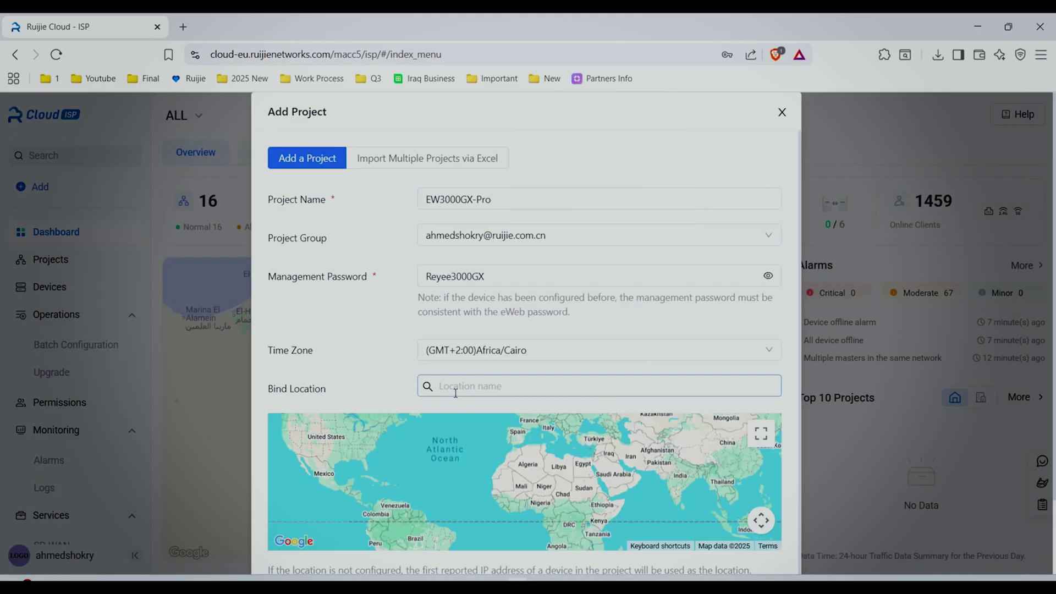
{"action": "key", "text": "alt+Tab"}
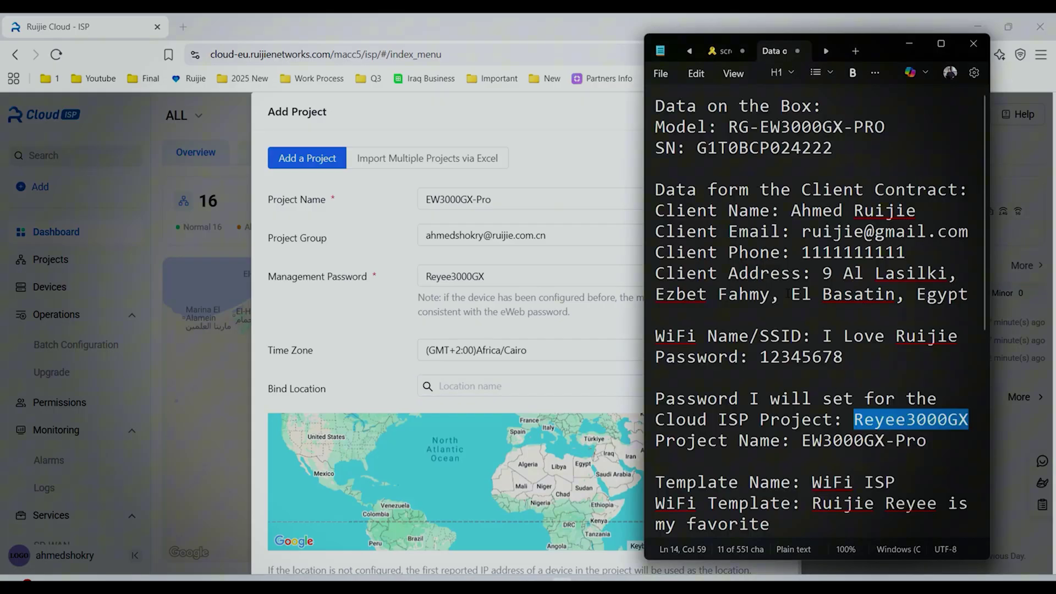
{"action": "left_click_drag", "start_coordinate": [823, 273], "coordinate": [969, 296]}
{"action": "key", "text": "ctrl+c"}
{"action": "key", "text": "alt+Tab"}
{"action": "key", "text": "ctrl+v"}
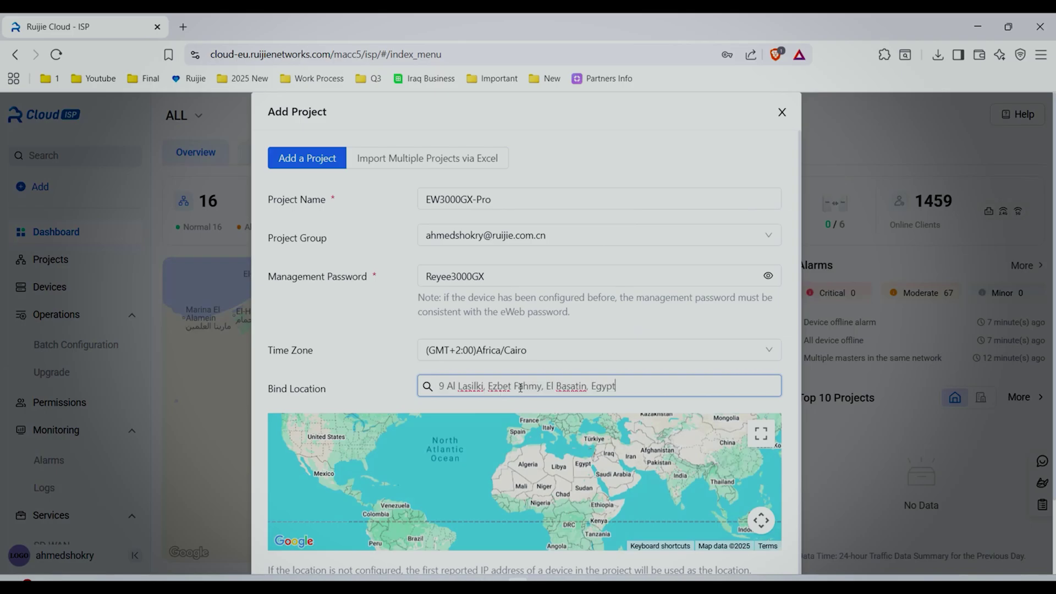
{"action": "left_click", "coordinate": [603, 414]}
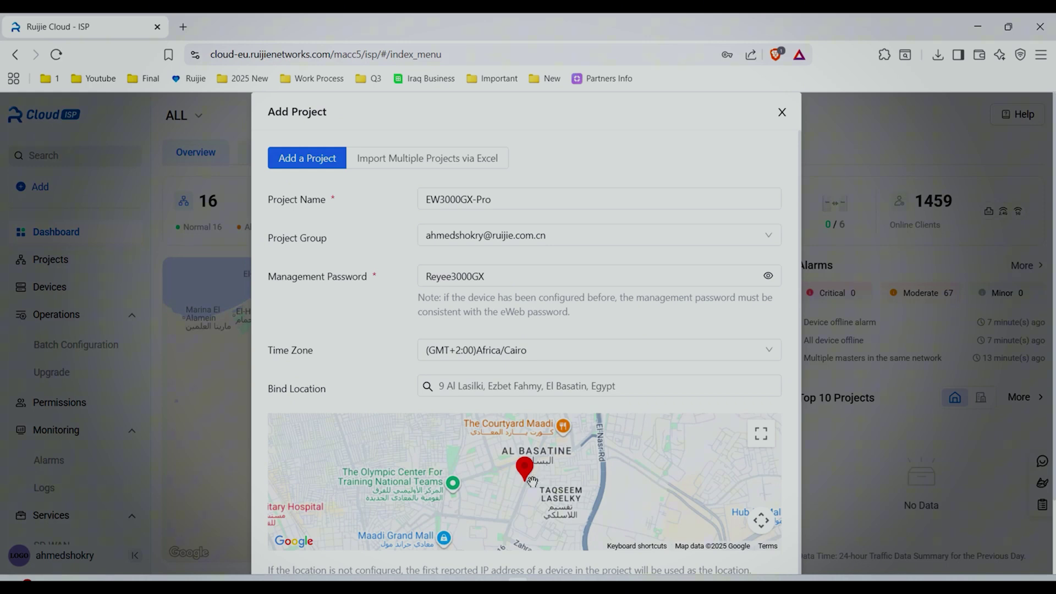
{"action": "scroll", "coordinate": [509, 497], "scroll_direction": "up", "scroll_amount": 5}
{"action": "left_click_drag", "start_coordinate": [581, 458], "coordinate": [557, 534]}
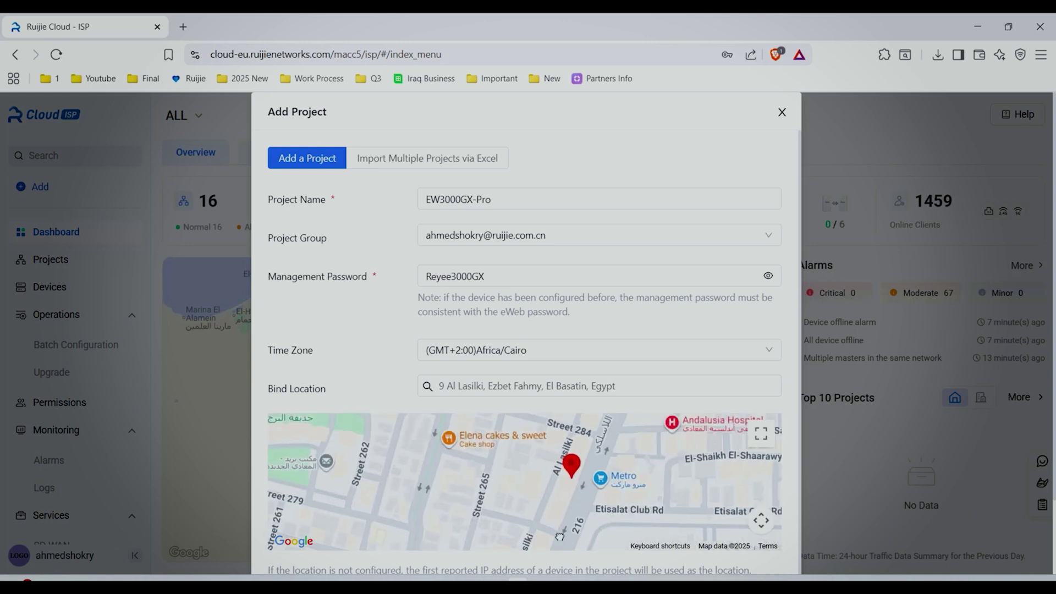
{"action": "scroll", "coordinate": [789, 319], "scroll_direction": "down", "scroll_amount": 1}
{"action": "scroll", "coordinate": [789, 319], "scroll_direction": "down", "scroll_amount": 2}
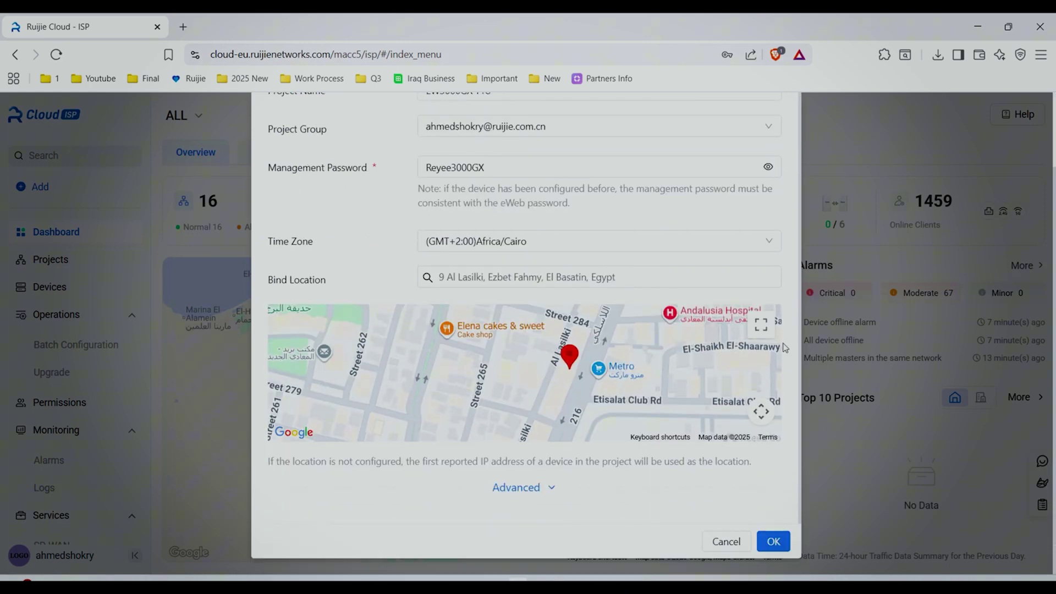
Expand Advanced and enter the client's name as the project owner.
{"action": "left_click", "coordinate": [519, 488]}
{"action": "scroll", "coordinate": [565, 473], "scroll_direction": "down", "scroll_amount": 1}
{"action": "scroll", "coordinate": [566, 473], "scroll_direction": "down", "scroll_amount": 1}
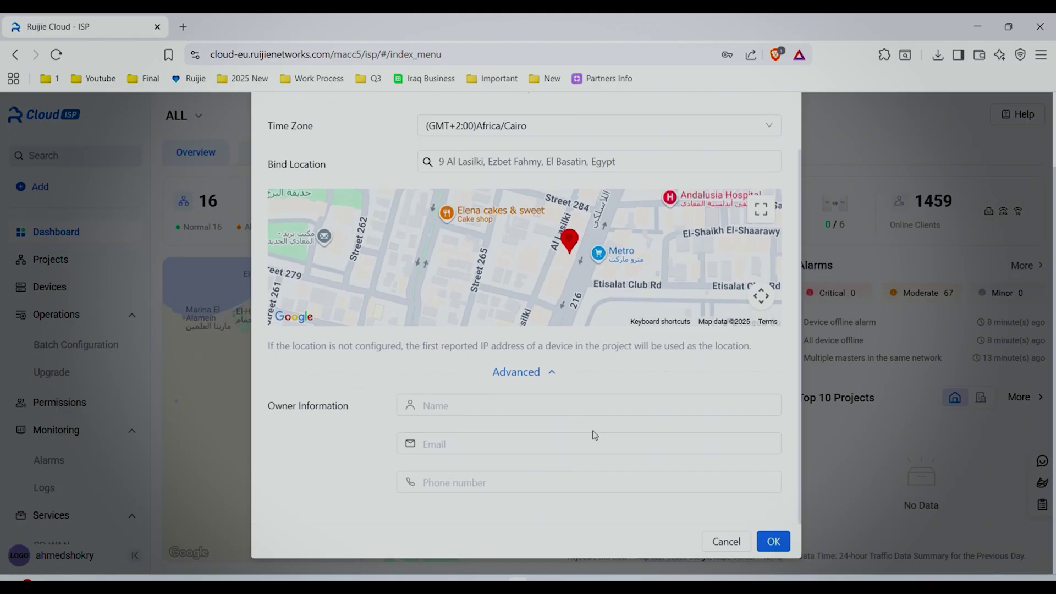
{"action": "key", "text": "alt+Tab"}
{"action": "left_click_drag", "start_coordinate": [791, 210], "coordinate": [916, 214]}
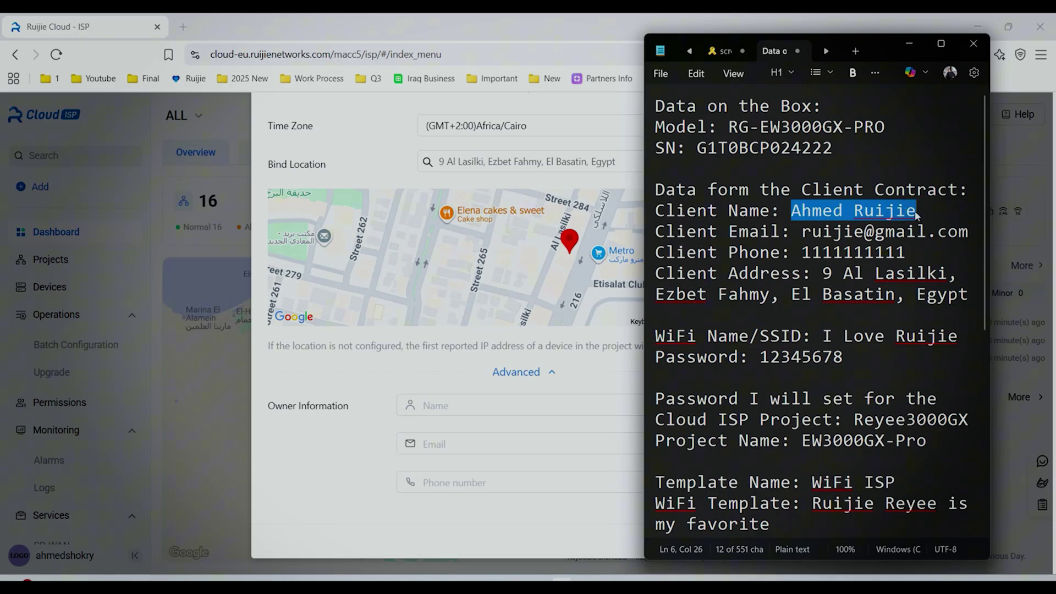
{"action": "key", "text": "ctrl+c"}
{"action": "key", "text": "alt+Tab"}
{"action": "key", "text": "ctrl+v"}
Add the owner's email and phone number, then create the project.
{"action": "key", "text": "alt+Tab"}
{"action": "left_click_drag", "start_coordinate": [802, 231], "coordinate": [966, 234]}
{"action": "key", "text": "ctrl+c"}
{"action": "left_click", "coordinate": [524, 443]}
{"action": "key", "text": "ctrl+v"}
{"action": "key", "text": "alt+Tab"}
{"action": "left_click_drag", "start_coordinate": [802, 252], "coordinate": [904, 253]}
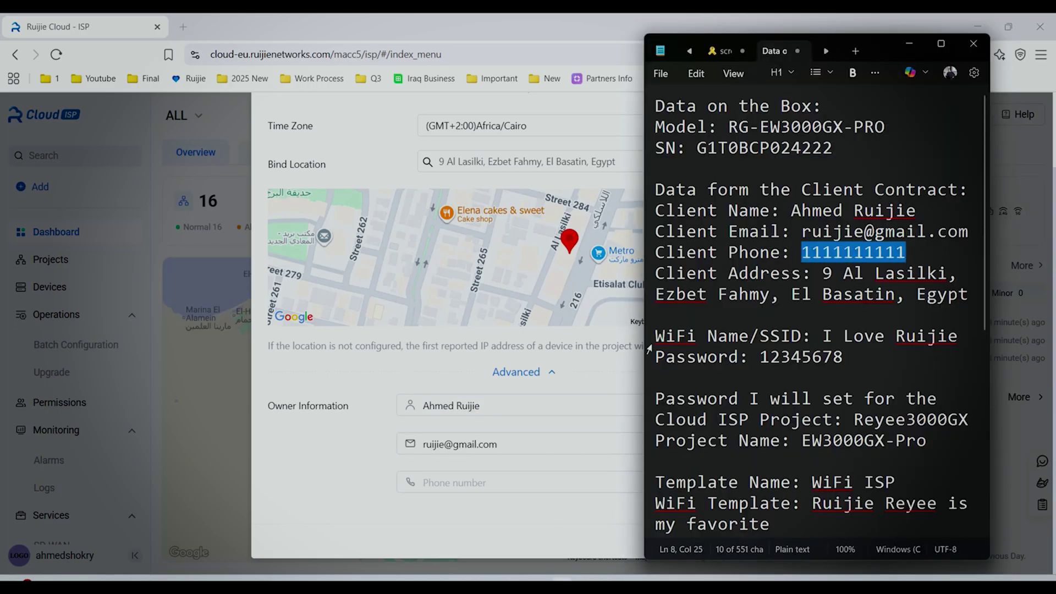
{"action": "key", "text": "ctrl+c"}
{"action": "key", "text": "alt+Tab"}
{"action": "left_click", "coordinate": [492, 482]}
{"action": "key", "text": "ctrl+v"}
{"action": "left_click", "coordinate": [774, 540]}
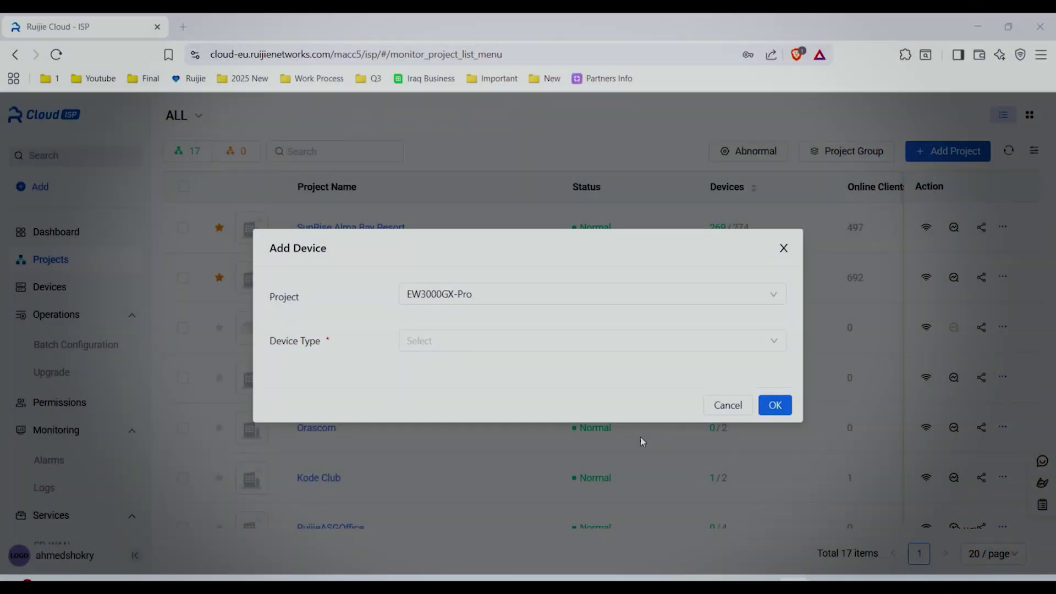
Add a Home Router device to EW3000GX-Pro using its serial number from the notes.
{"action": "left_click", "coordinate": [574, 343]}
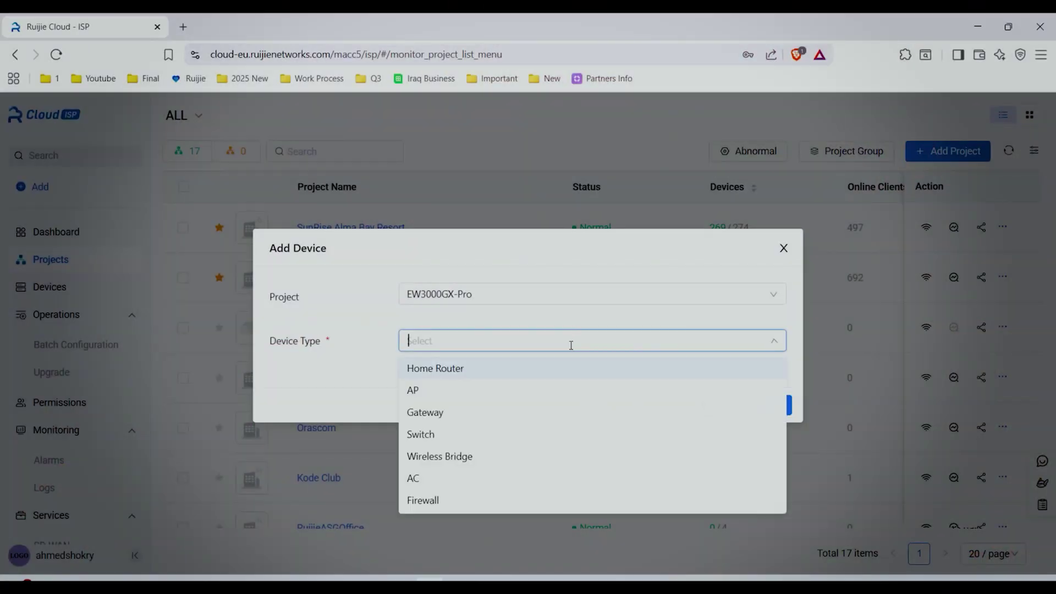
{"action": "left_click", "coordinate": [520, 366]}
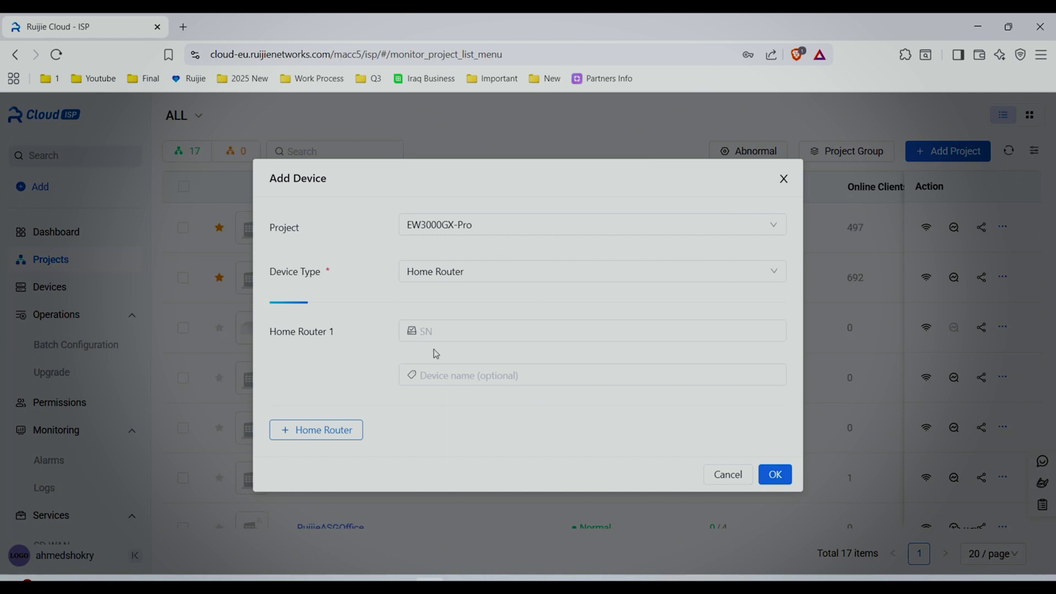
{"action": "key", "text": "alt+Tab"}
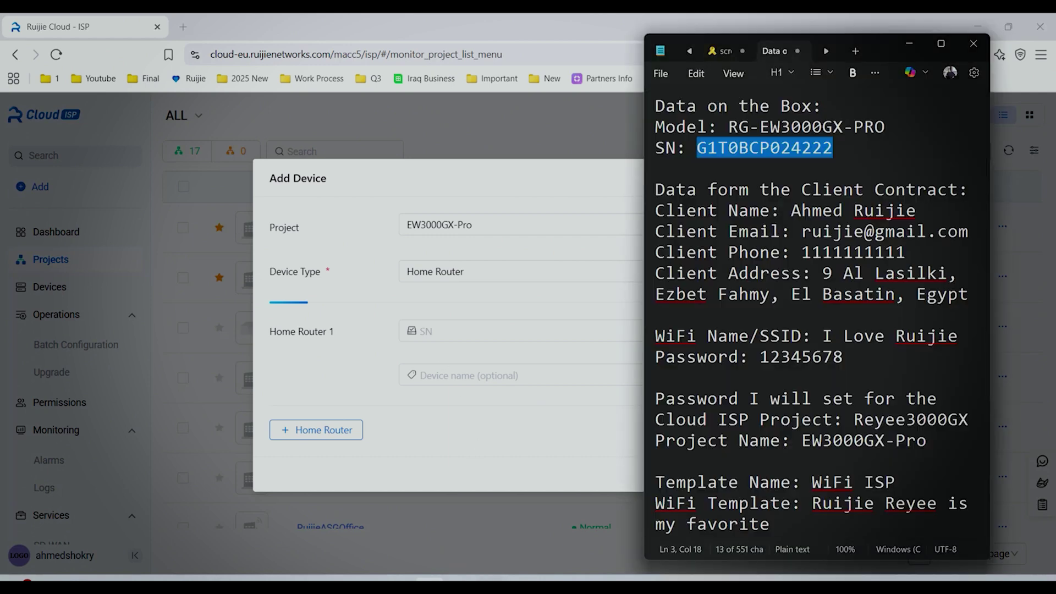
{"action": "left_click", "coordinate": [487, 332]}
{"action": "key", "text": "ctrl+v"}
{"action": "left_click", "coordinate": [774, 474]}
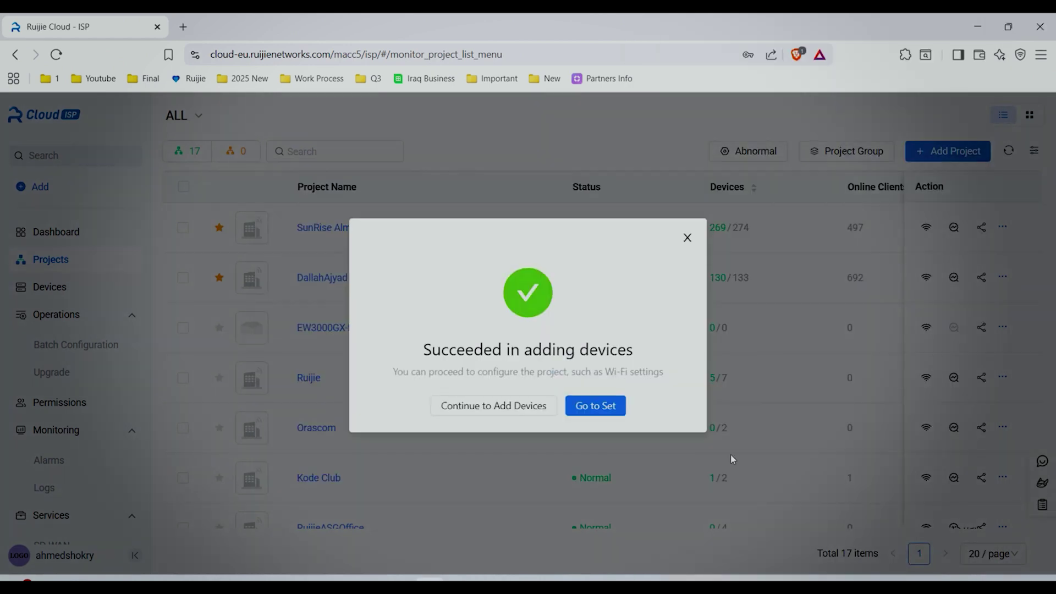
Create the WPA-PSK Wi-Fi network 'I Love Ruijie' with its password from the notes.
{"action": "left_click", "coordinate": [587, 408]}
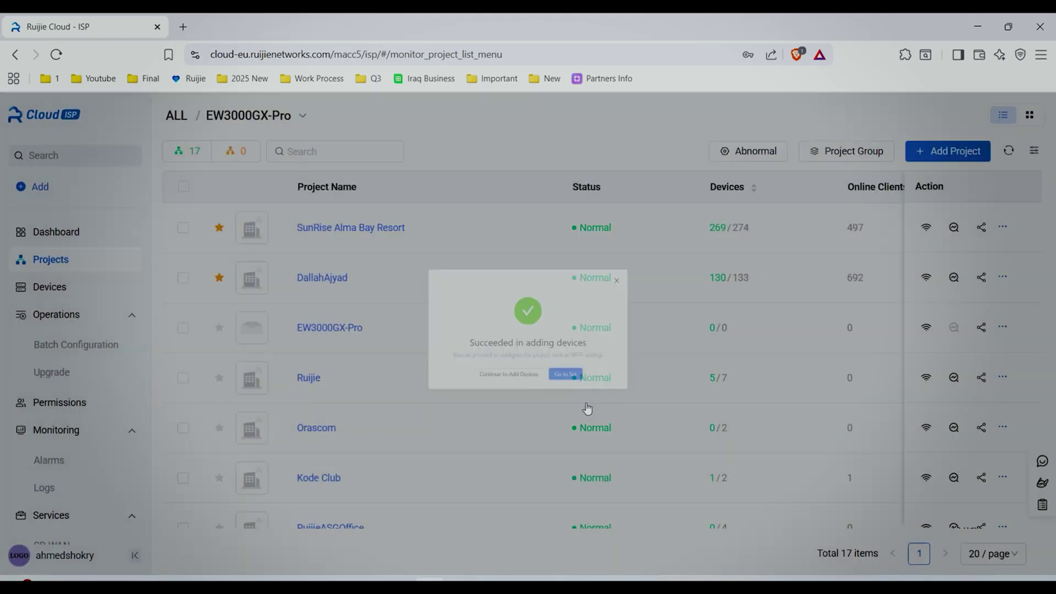
{"action": "left_click", "coordinate": [287, 154]}
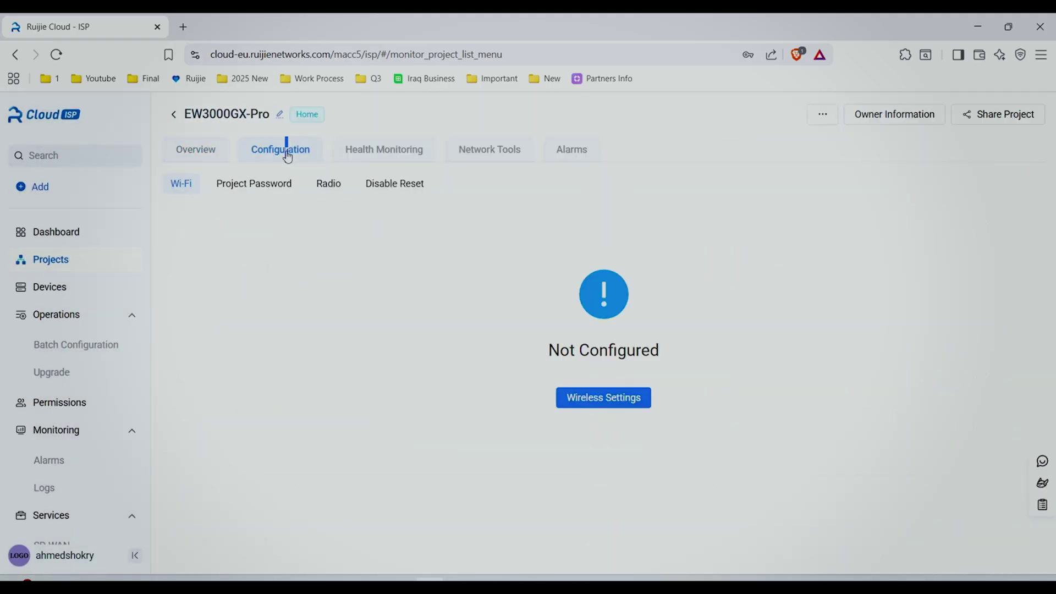
{"action": "left_click", "coordinate": [619, 399]}
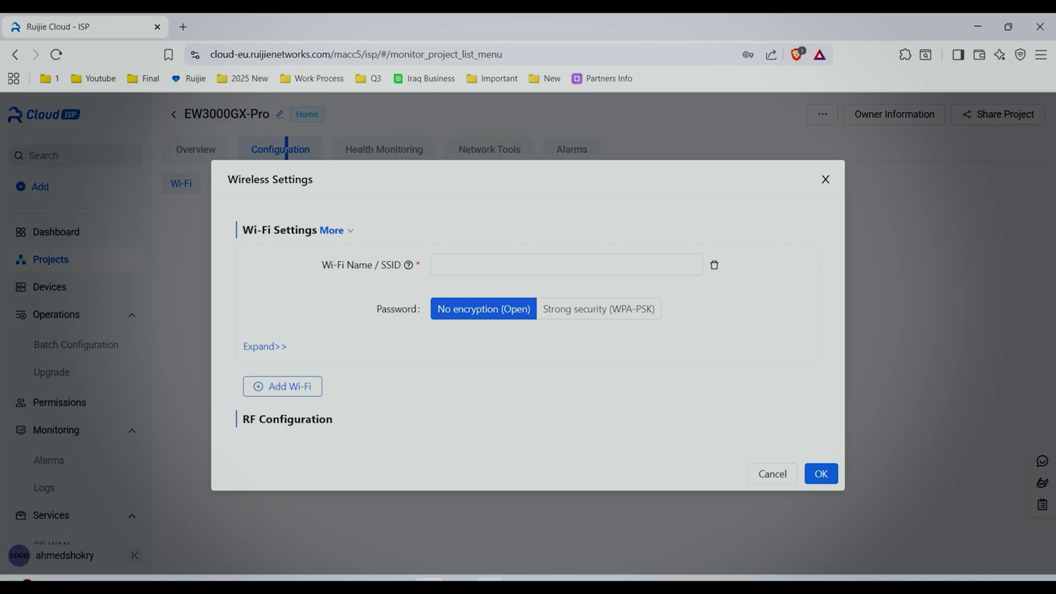
{"action": "left_click", "coordinate": [490, 579]}
{"action": "left_click", "coordinate": [446, 269]}
{"action": "key", "text": "ctrl+v"}
{"action": "left_click", "coordinate": [591, 308]}
{"action": "left_click", "coordinate": [490, 579]}
{"action": "double_click", "coordinate": [801, 357]}
{"action": "left_click", "coordinate": [519, 330]}
{"action": "key", "text": "ctrl+v"}
{"action": "left_click", "coordinate": [828, 501]}
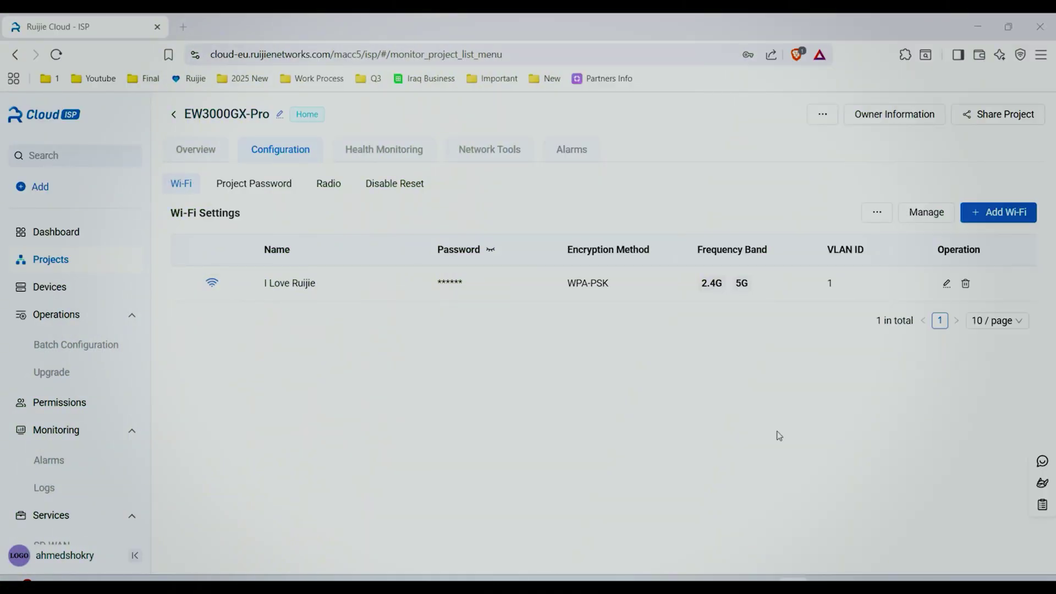
Set up an end-user share of EW3000GX-Pro with role Wi-Fi Owner and Permanent validity.
{"action": "left_click", "coordinate": [82, 404]}
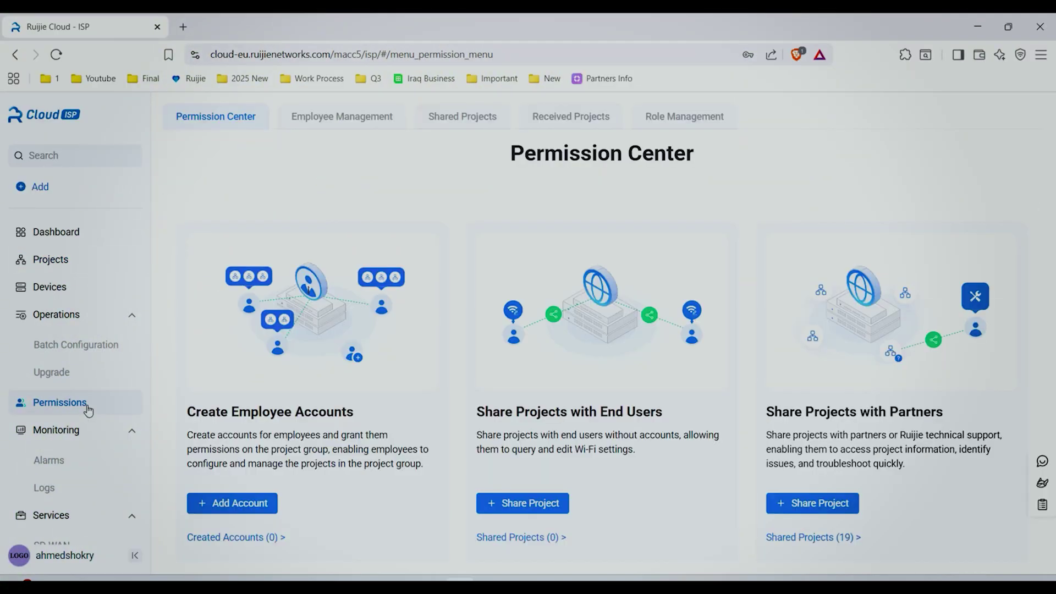
{"action": "left_click_drag", "start_coordinate": [484, 416], "coordinate": [663, 416]}
{"action": "left_click", "coordinate": [536, 508]}
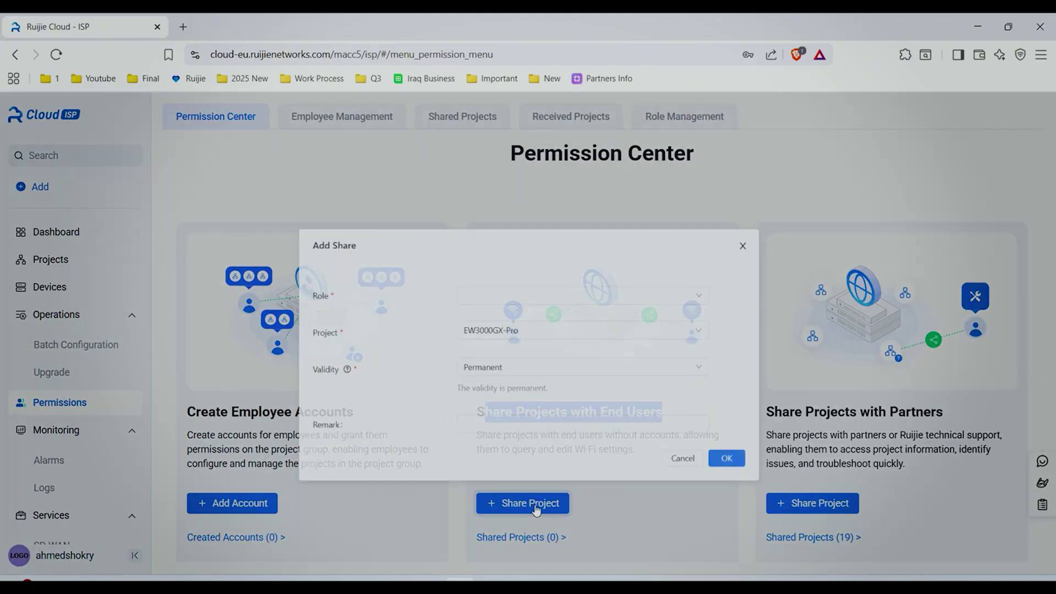
{"action": "left_click", "coordinate": [552, 256]}
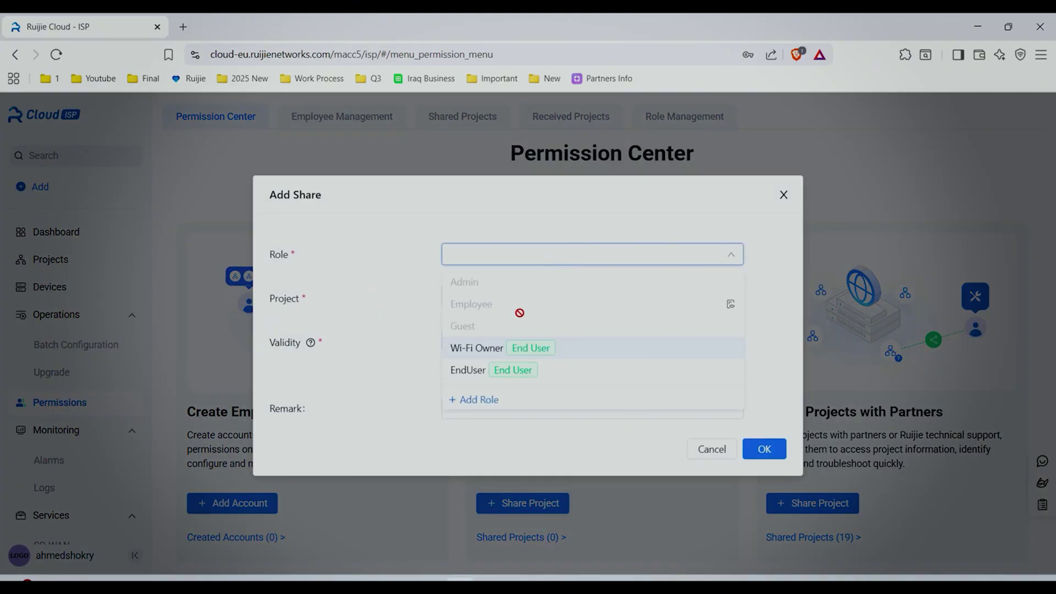
{"action": "left_click", "coordinate": [493, 353]}
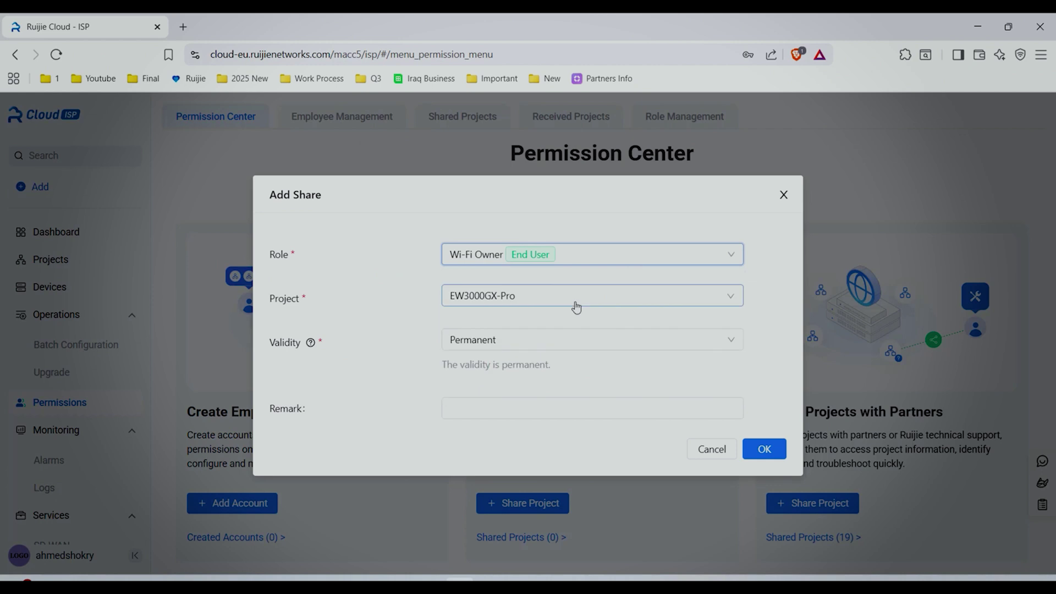
{"action": "left_click", "coordinate": [572, 299]}
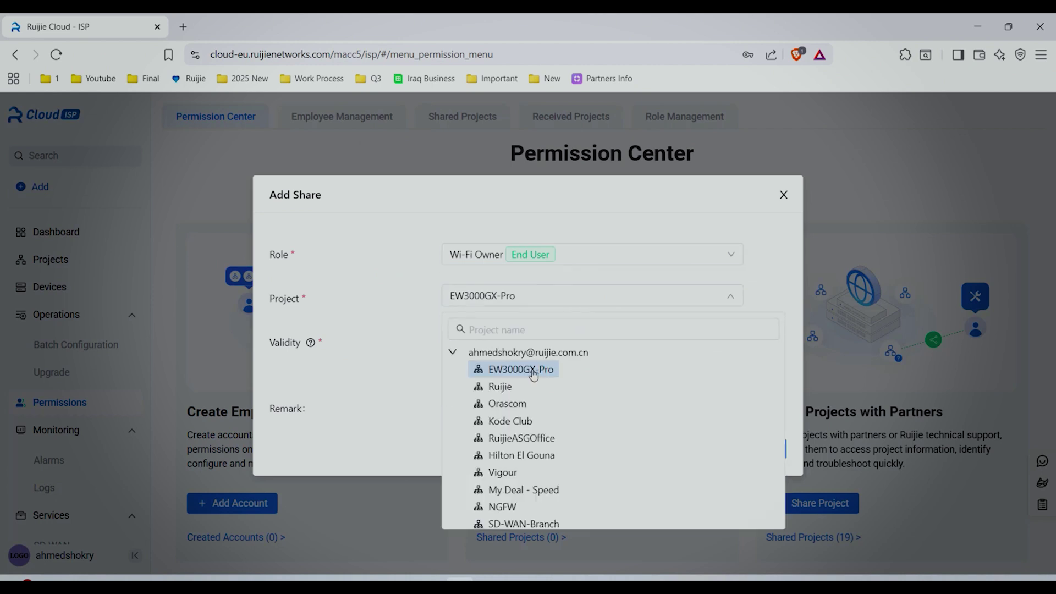
{"action": "left_click", "coordinate": [389, 349]}
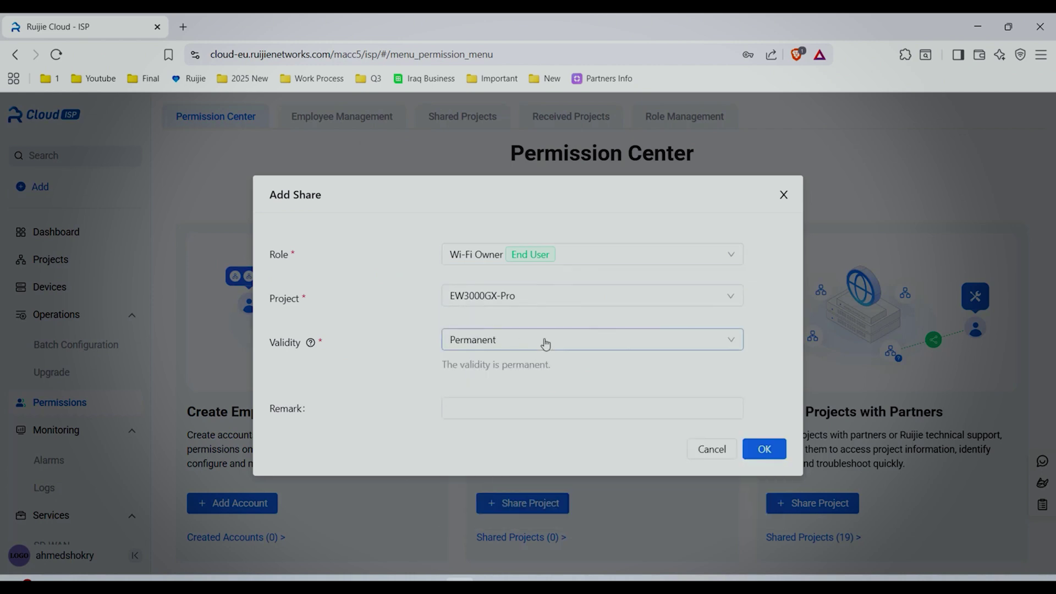
{"action": "left_click", "coordinate": [570, 346]}
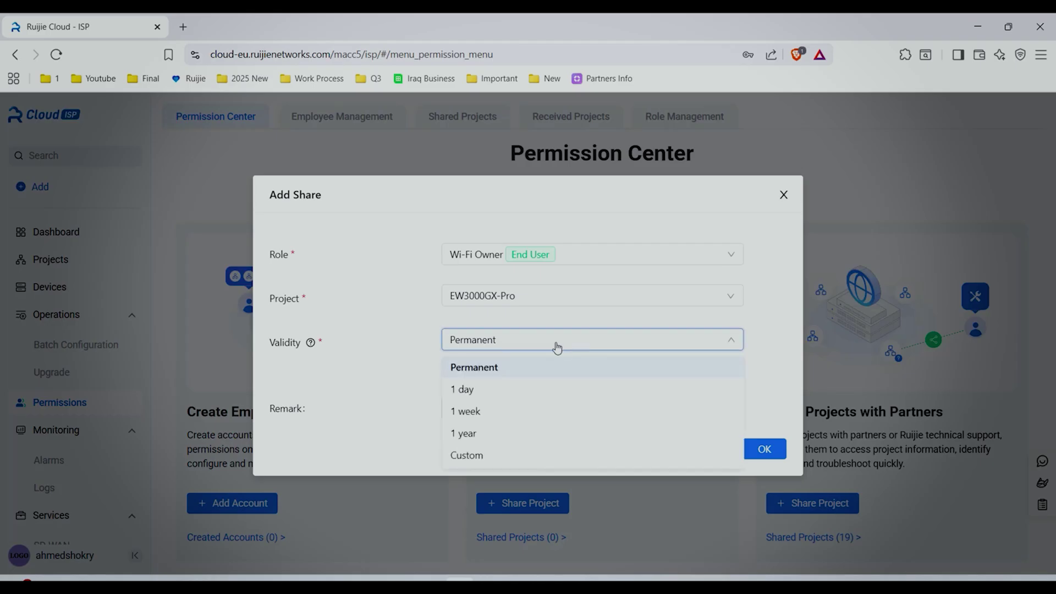
{"action": "left_click", "coordinate": [497, 366]}
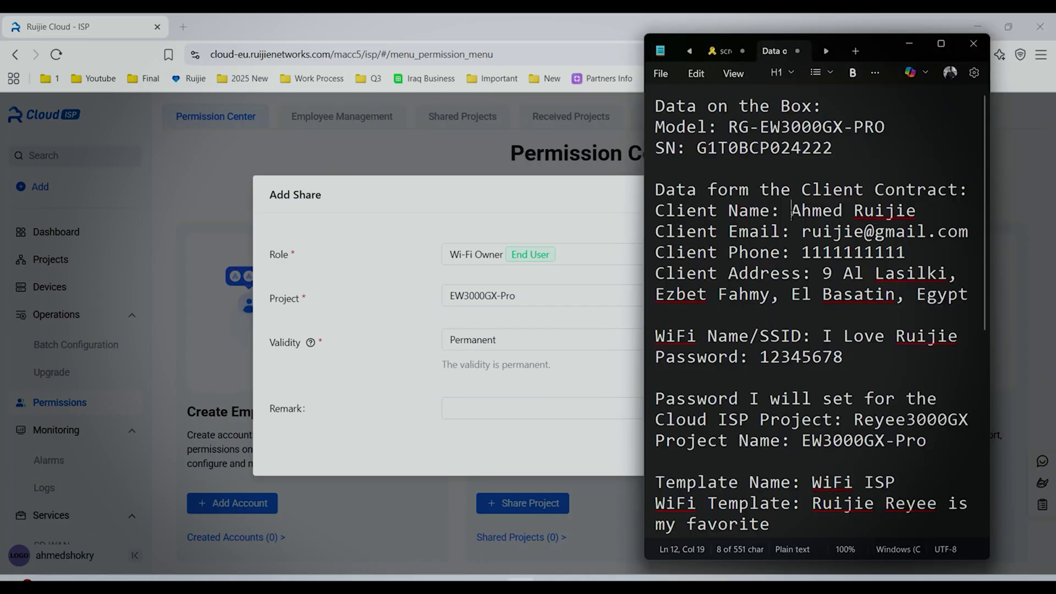
Add the end user's name as the share remark, generate the share, and copy its link.
{"action": "left_click", "coordinate": [533, 408]}
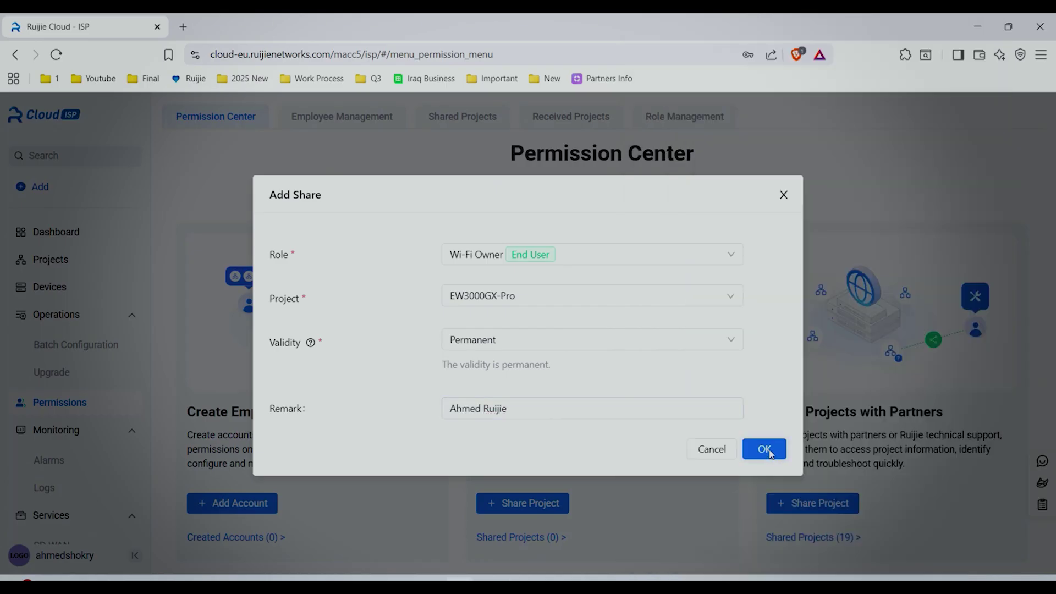
{"action": "left_click", "coordinate": [764, 450]}
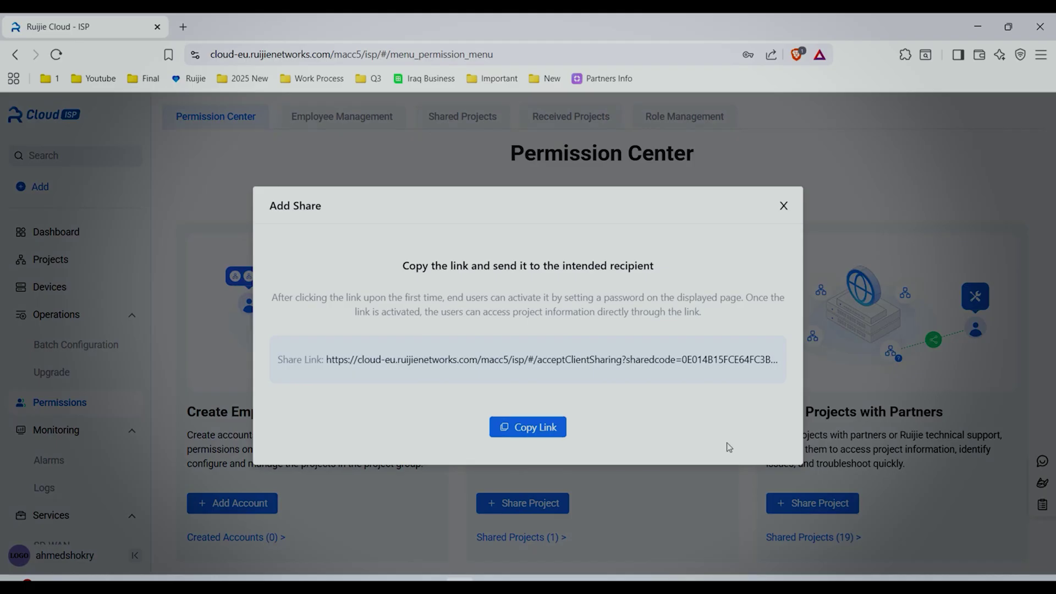
{"action": "left_click", "coordinate": [538, 435]}
Activate the share link in a private window by setting an access password.
{"action": "key", "text": "ctrl+shift+n"}
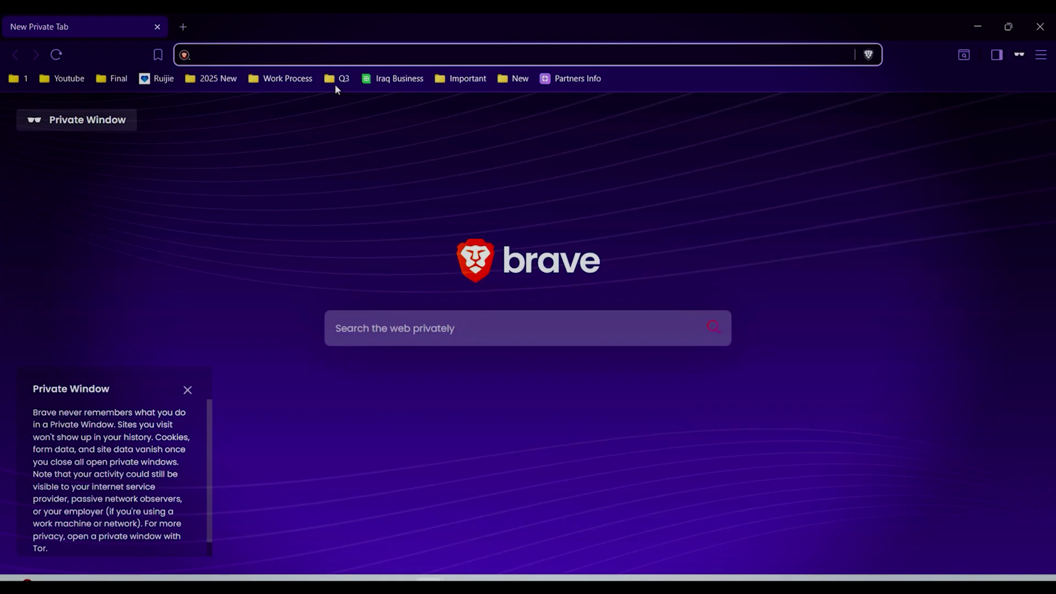
{"action": "key", "text": "ctrl+v"}
{"action": "key", "text": "Return"}
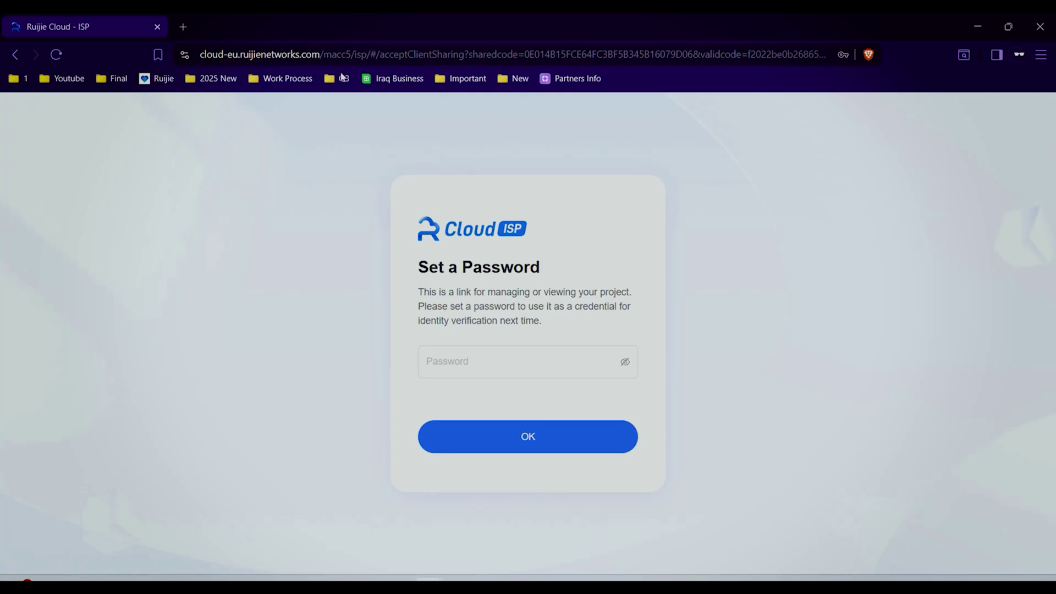
{"action": "left_click", "coordinate": [471, 365]}
{"action": "type", "text": "********"}
{"action": "left_click", "coordinate": [463, 390]}
{"action": "left_click", "coordinate": [530, 444]}
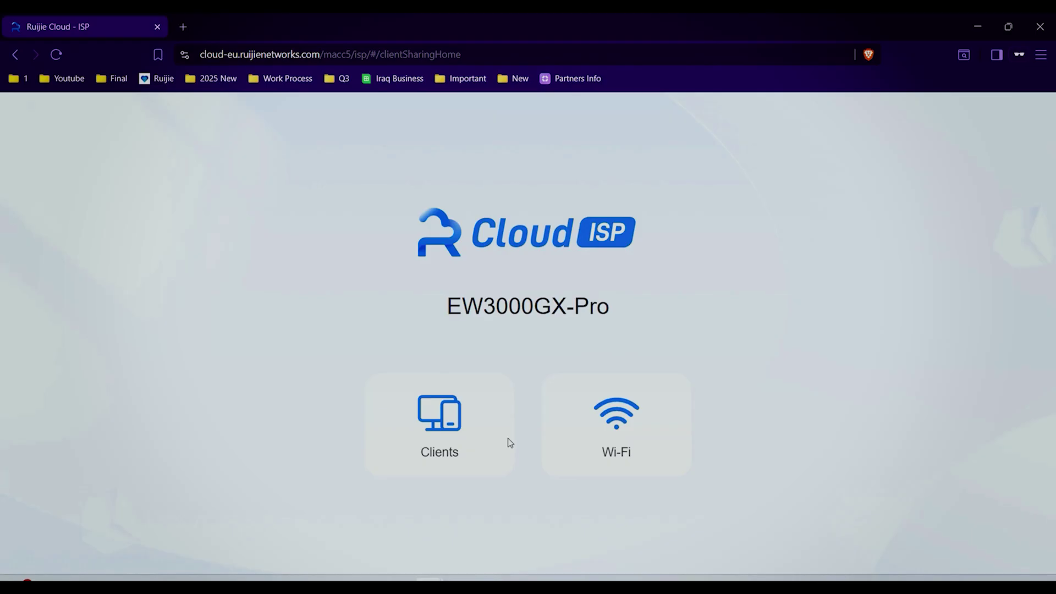
Log in through the share link with that password and view the project's Wi-Fi.
{"action": "key", "text": "ctrl+shift+n"}
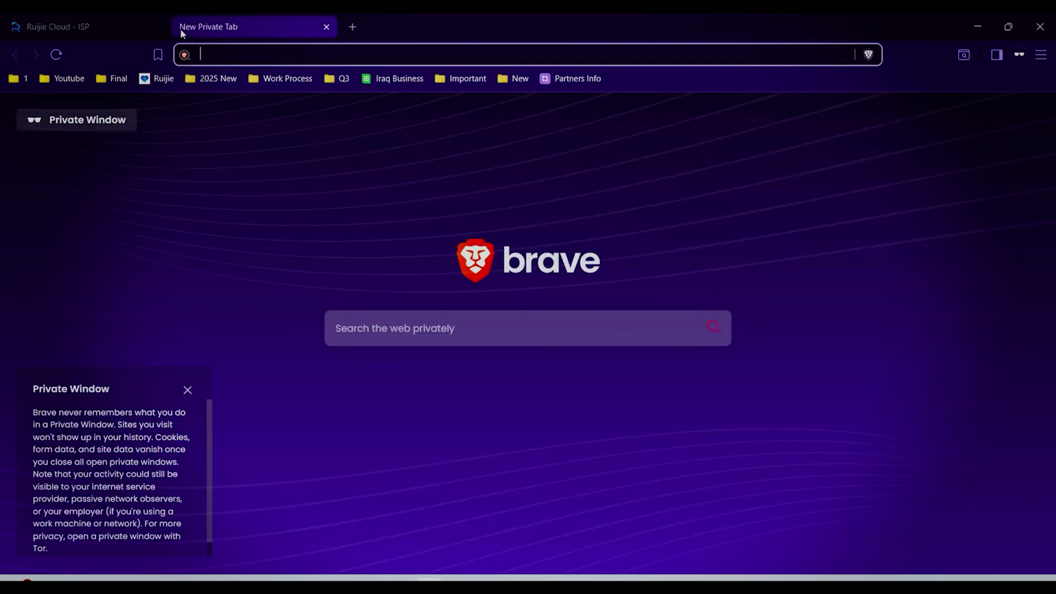
{"action": "key", "text": "ctrl+v"}
{"action": "key", "text": "Return"}
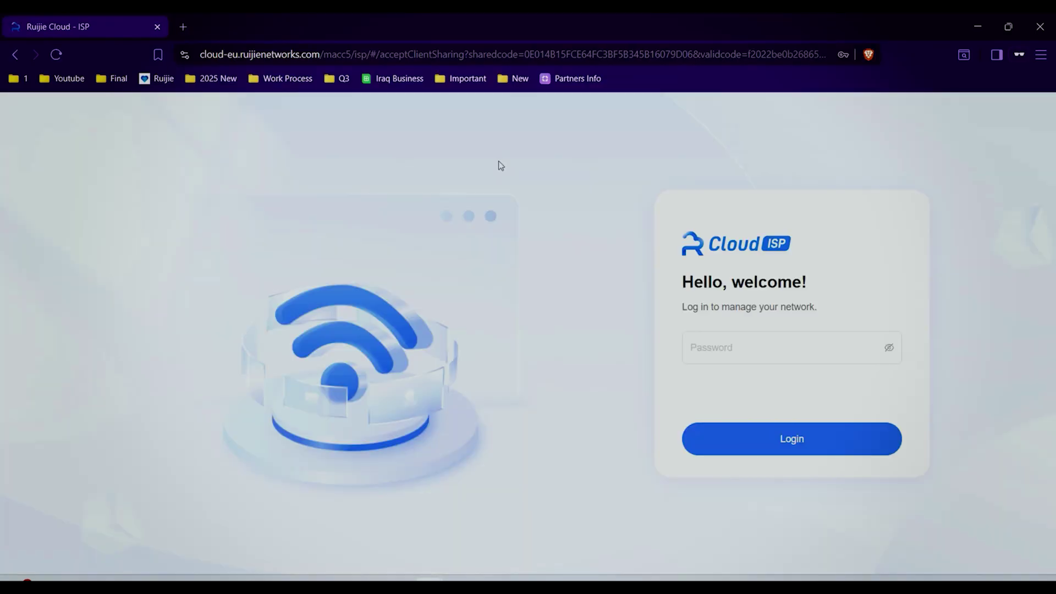
{"action": "left_click", "coordinate": [750, 347]}
{"action": "type", "text": "********"}
{"action": "left_click", "coordinate": [705, 429]}
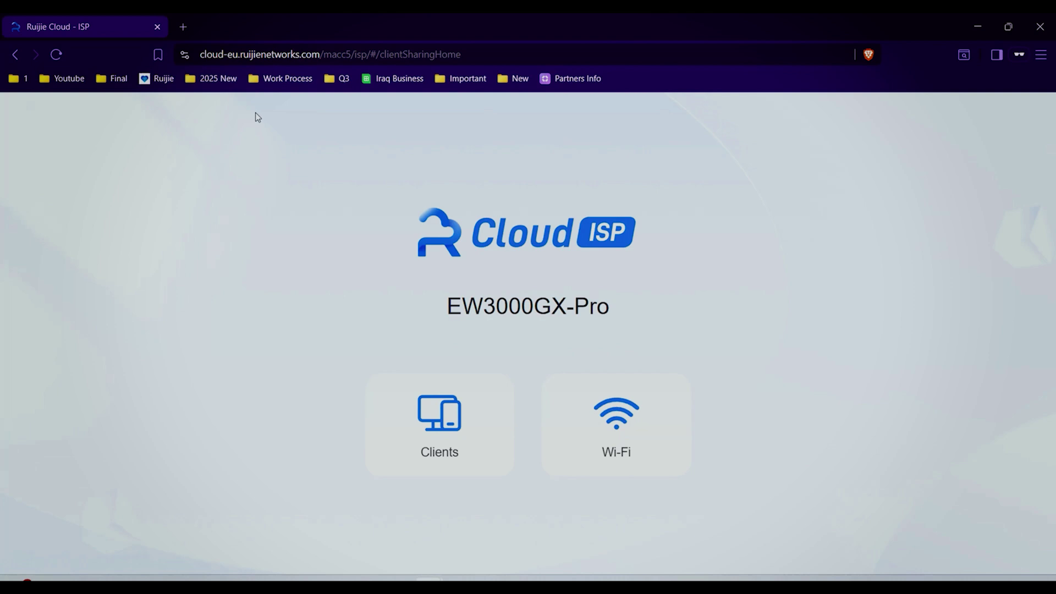
{"action": "left_click", "coordinate": [618, 423]}
Open the shared Wi-Fi network's settings from the end-user home.
{"action": "left_click", "coordinate": [323, 203]}
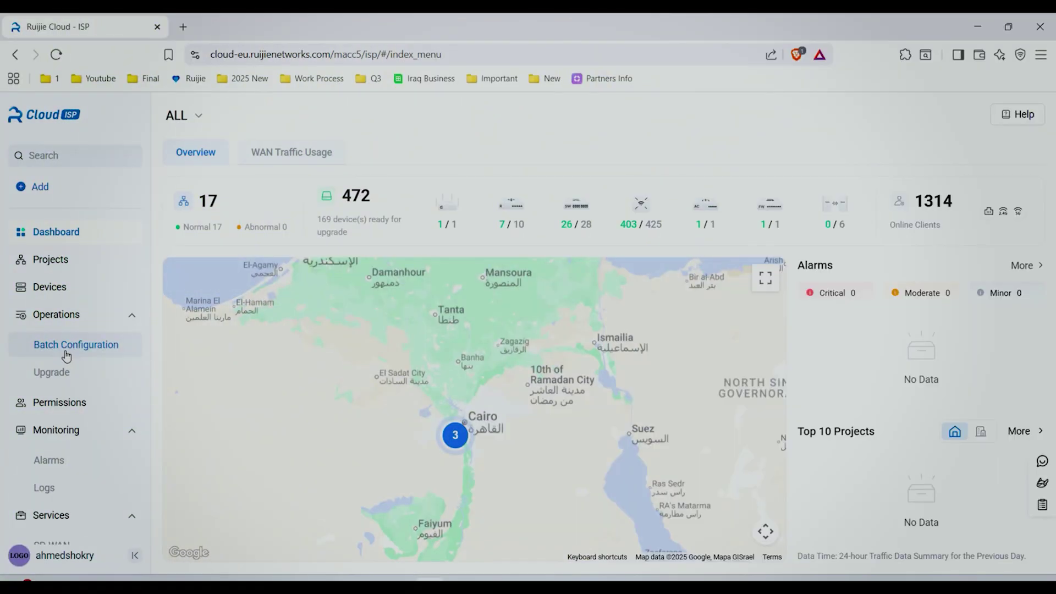
Start a home Wi-Fi batch configuration template named WiFi ISP that overwrites existing Wi-Fi settings.
{"action": "left_click", "coordinate": [67, 355]}
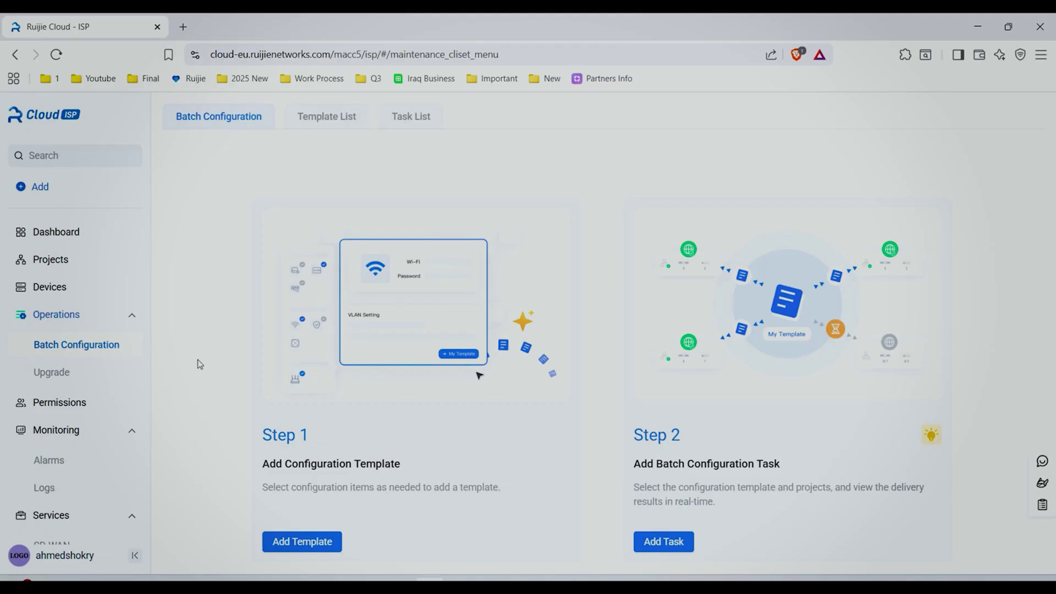
{"action": "left_click", "coordinate": [305, 547]}
{"action": "left_click", "coordinate": [180, 184]}
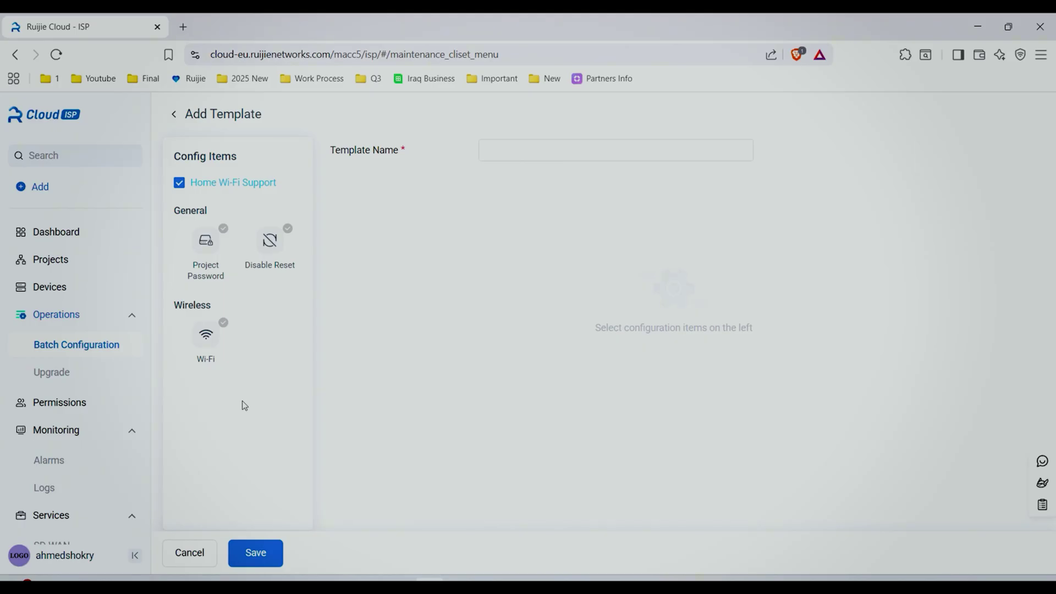
{"action": "left_click", "coordinate": [210, 346]}
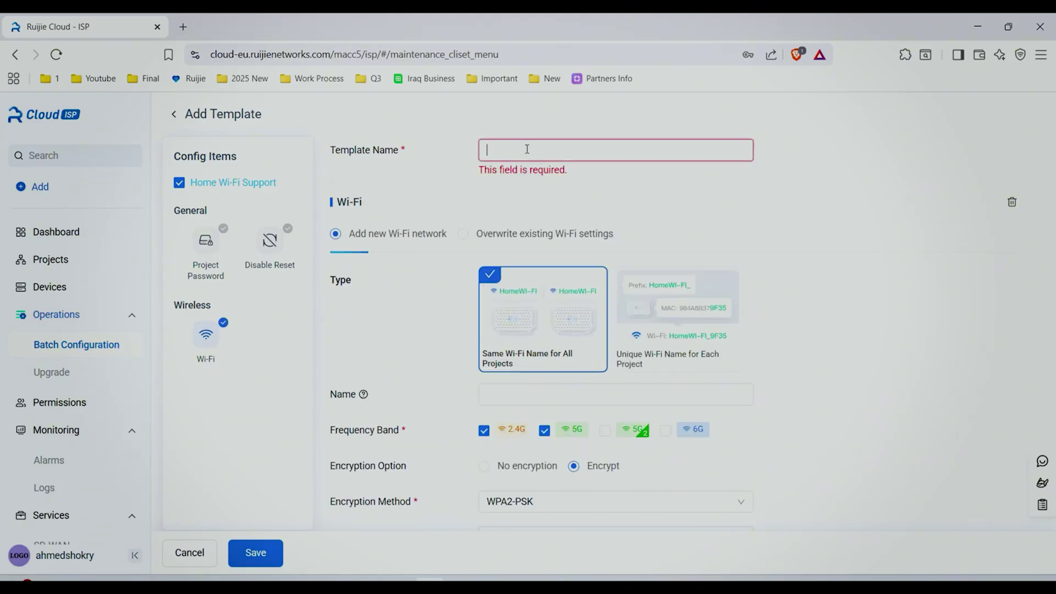
{"action": "key", "text": "alt+Tab"}
{"action": "key", "text": "ctrl+c"}
{"action": "key", "text": "alt+Tab"}
{"action": "key", "text": "ctrl+v"}
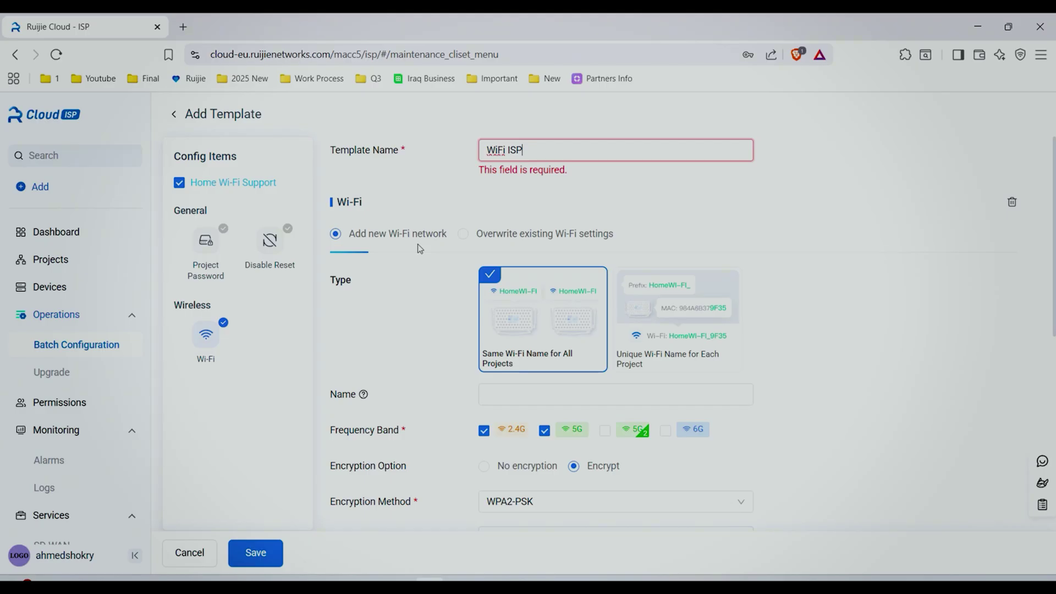
{"action": "left_click", "coordinate": [465, 235]}
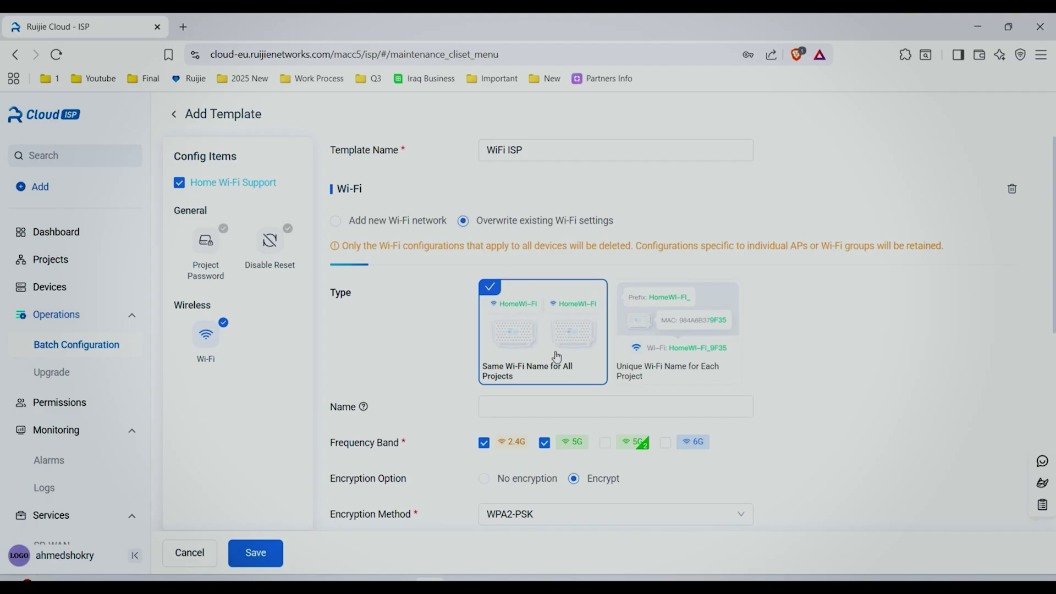
Set the SSID 'Ruijie Reyee is my favorite' with WPA/WPA2-PSK encryption and a password.
{"action": "left_click", "coordinate": [429, 584]}
{"action": "left_click_drag", "start_coordinate": [813, 503], "coordinate": [657, 542]}
{"action": "right_click", "coordinate": [715, 523]}
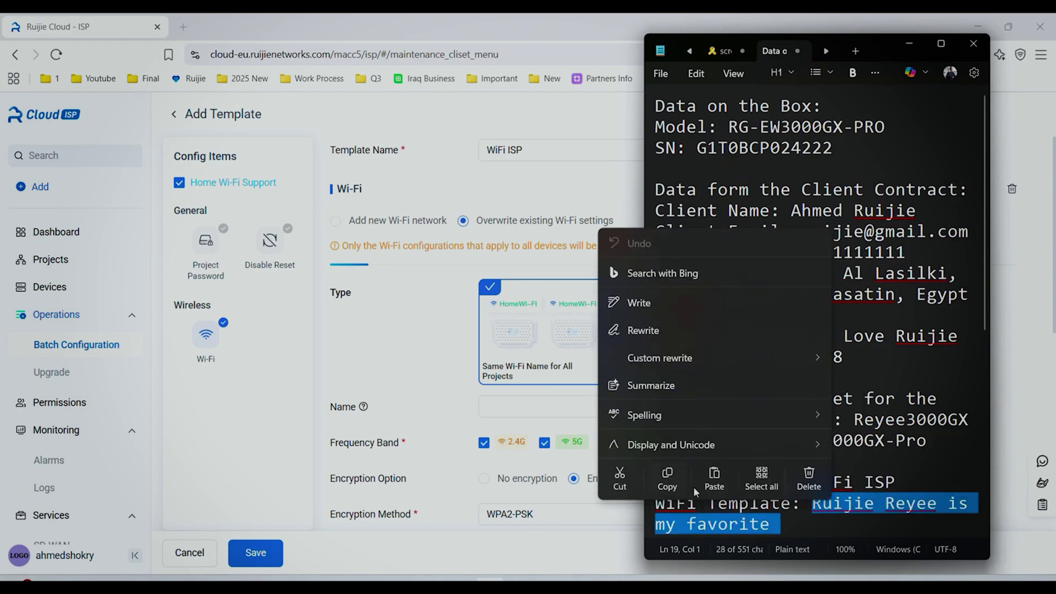
{"action": "left_click", "coordinate": [668, 480]}
{"action": "left_click", "coordinate": [527, 405]}
{"action": "key", "text": "ctrl+v"}
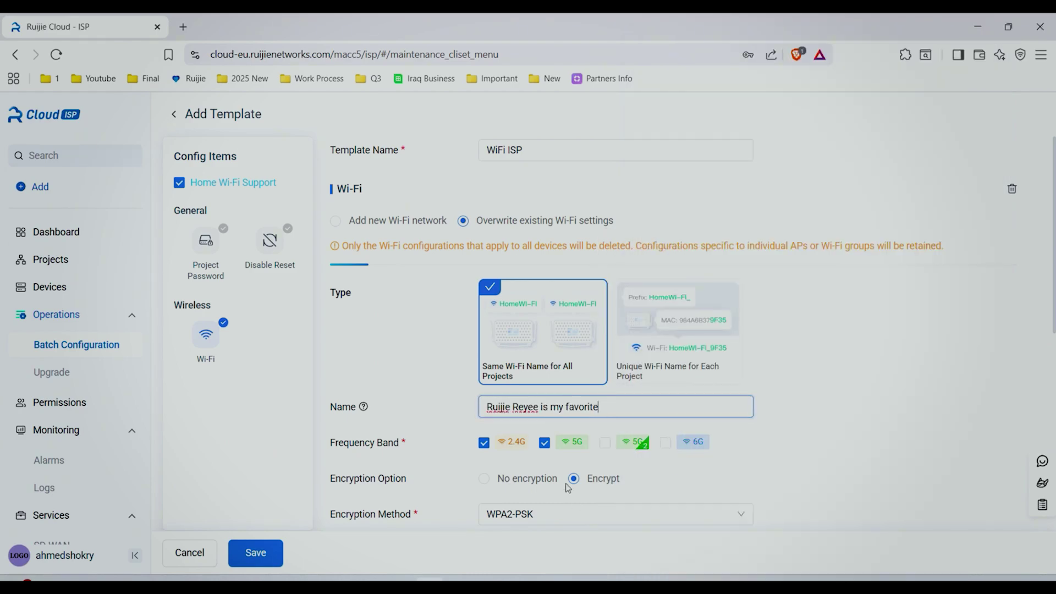
{"action": "scroll", "coordinate": [583, 474], "scroll_direction": "down", "scroll_amount": 1}
{"action": "left_click", "coordinate": [601, 450]}
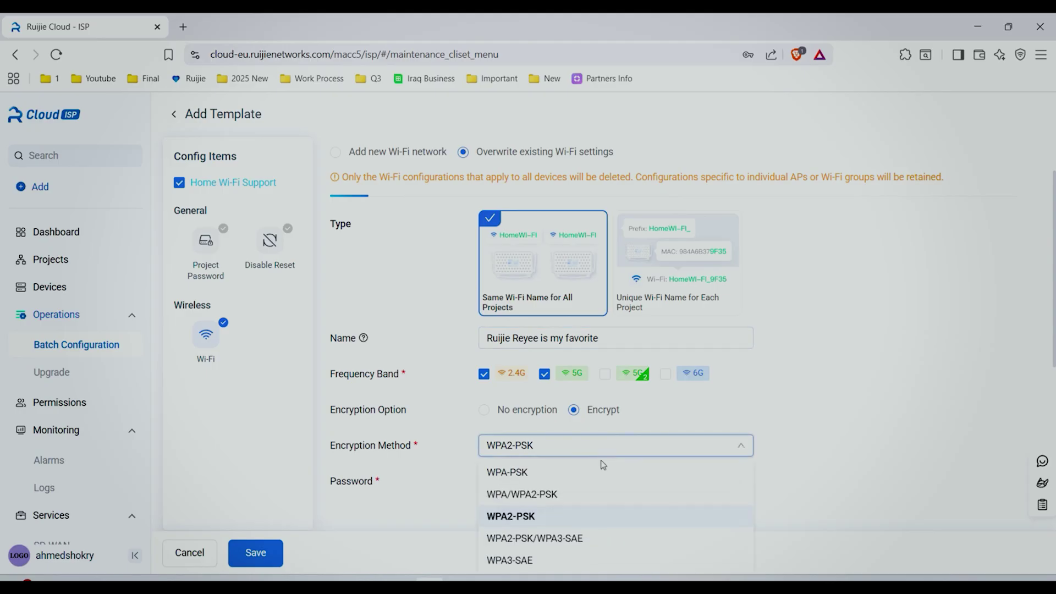
{"action": "left_click", "coordinate": [587, 494]}
{"action": "left_click", "coordinate": [618, 482]}
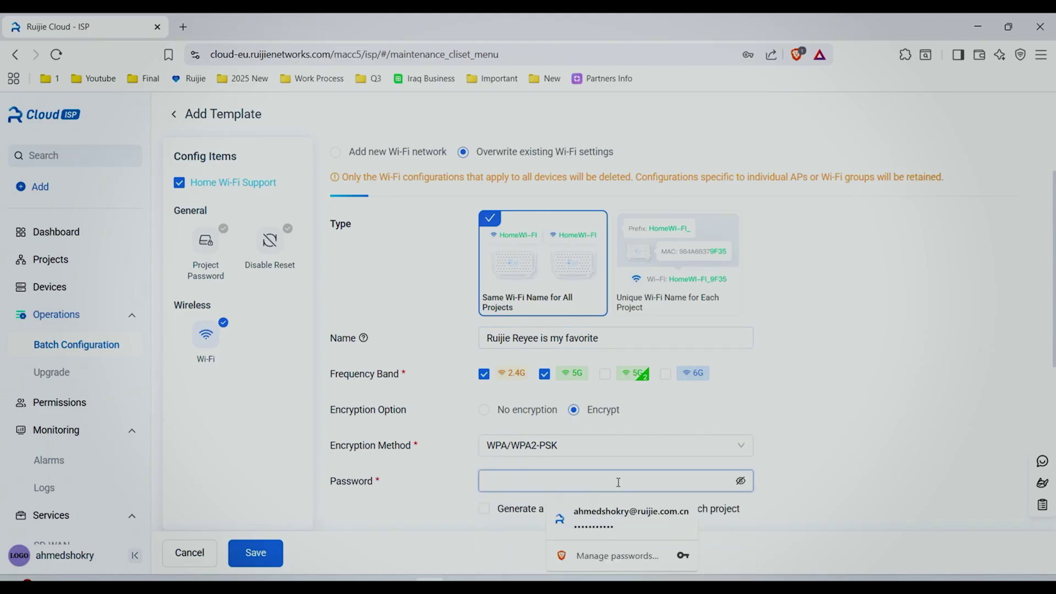
{"action": "type", "text": "********"}
{"action": "left_click", "coordinate": [483, 512]}
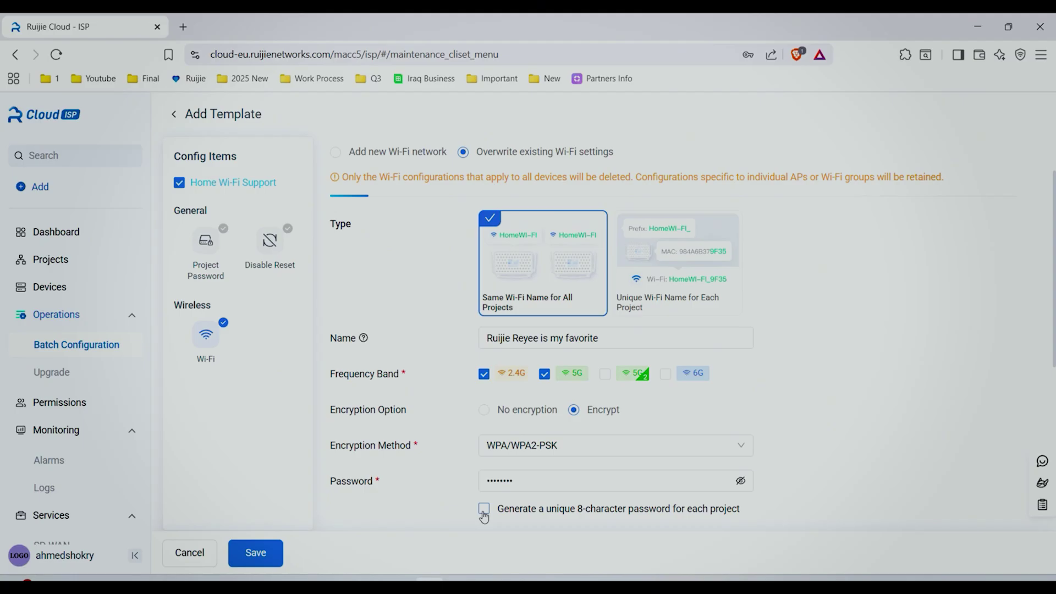
Under Advanced, review wireless modes, keep VLAN same as AP, and save the template.
{"action": "scroll", "coordinate": [484, 516], "scroll_direction": "down", "scroll_amount": 3}
{"action": "left_click", "coordinate": [683, 405]}
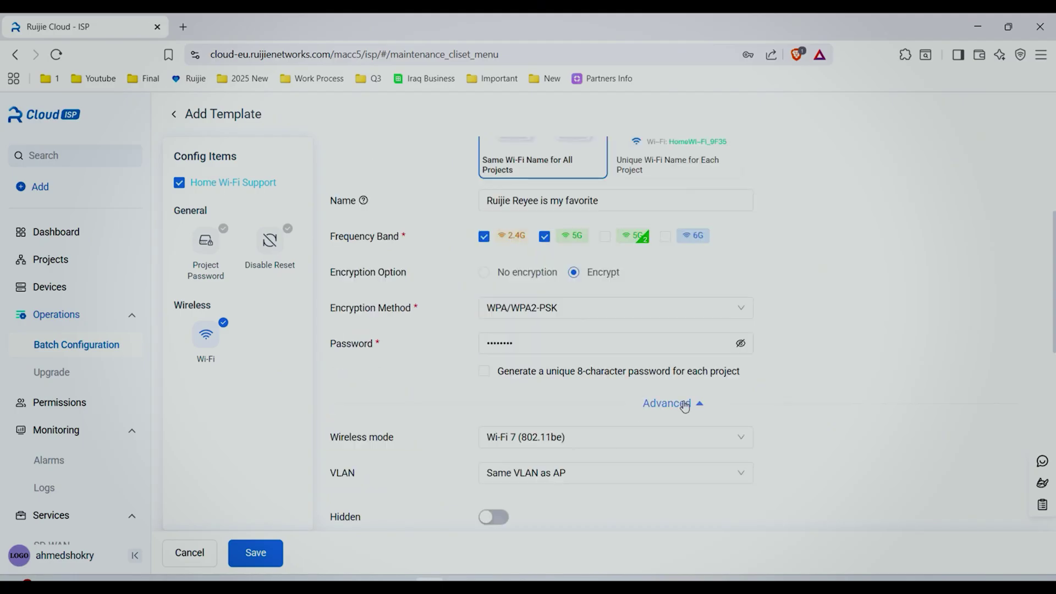
{"action": "scroll", "coordinate": [784, 384], "scroll_direction": "down", "scroll_amount": 5}
{"action": "left_click", "coordinate": [737, 165]}
{"action": "left_click", "coordinate": [744, 208]}
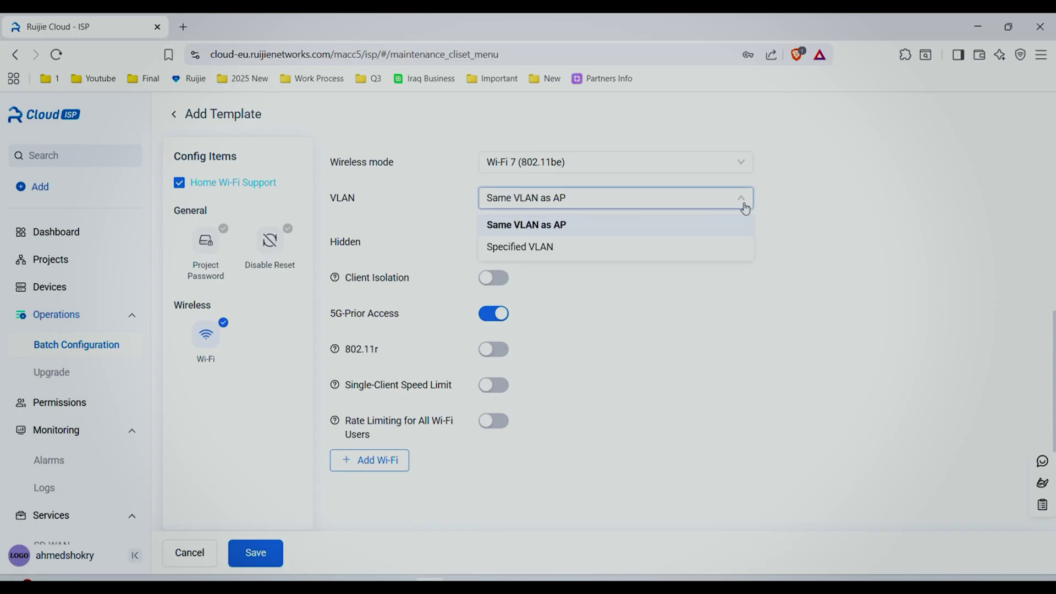
{"action": "left_click", "coordinate": [528, 224]}
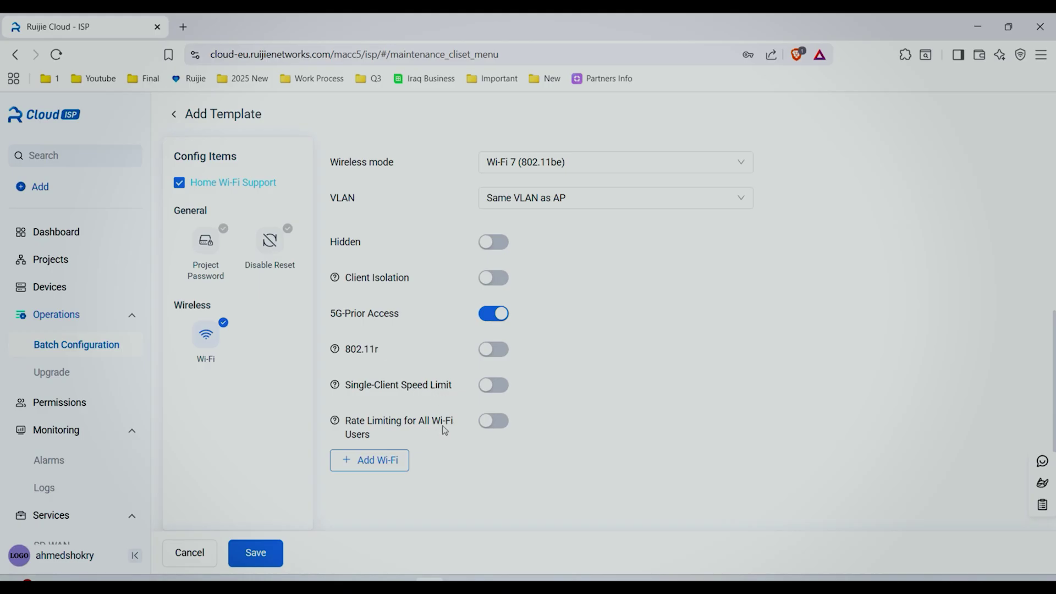
{"action": "left_click", "coordinate": [273, 557]}
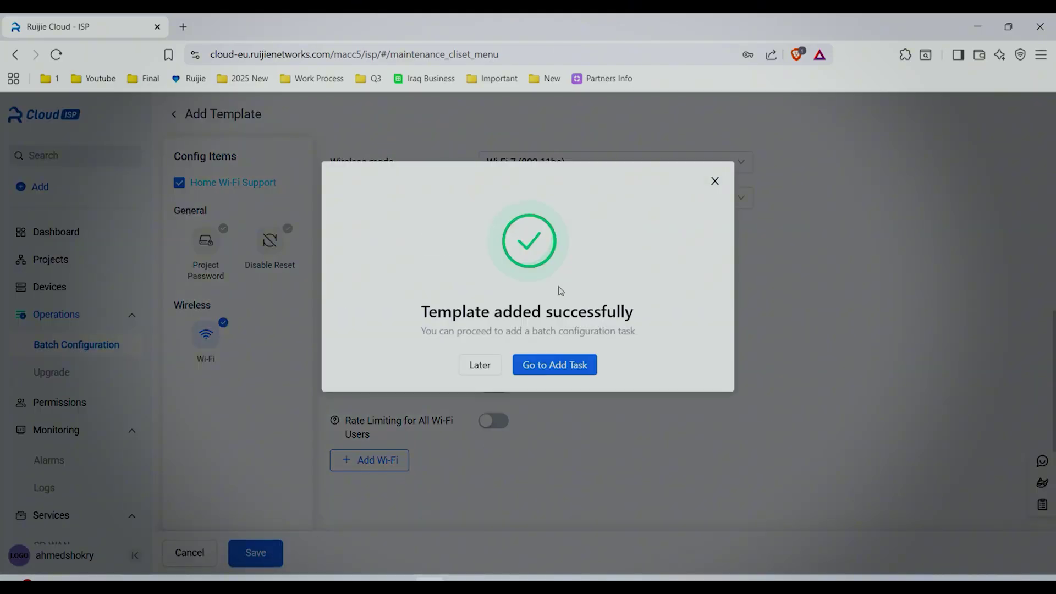
{"action": "left_click", "coordinate": [580, 363]}
Name the task 'Add WiFi ISP', target only the EW3000GX-Pro project, and save it.
{"action": "left_click", "coordinate": [811, 88]}
{"action": "type", "text": "Ad"}
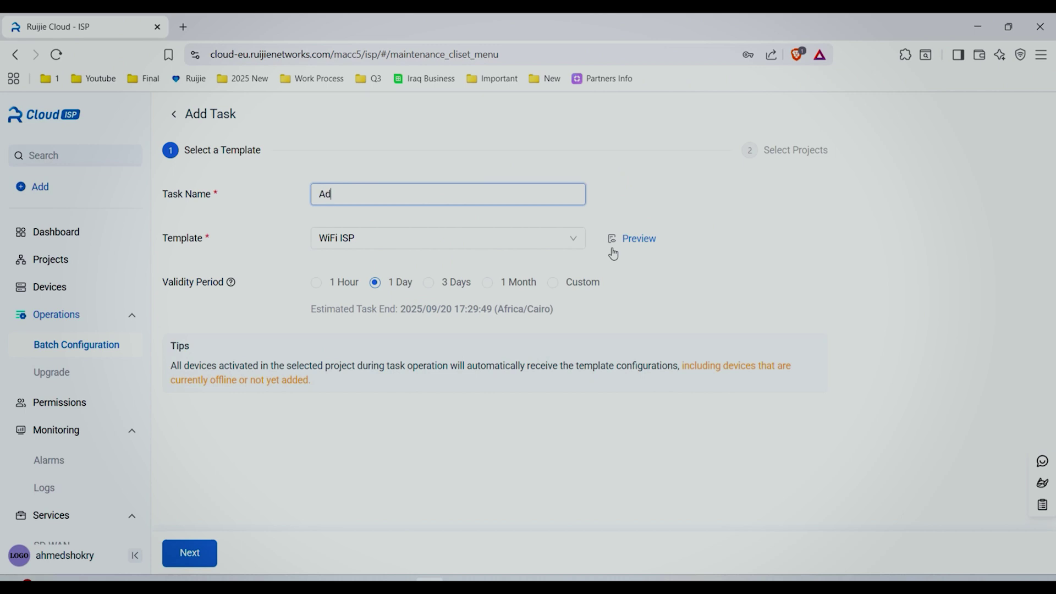
{"action": "type", "text": "d WiFi ISP"}
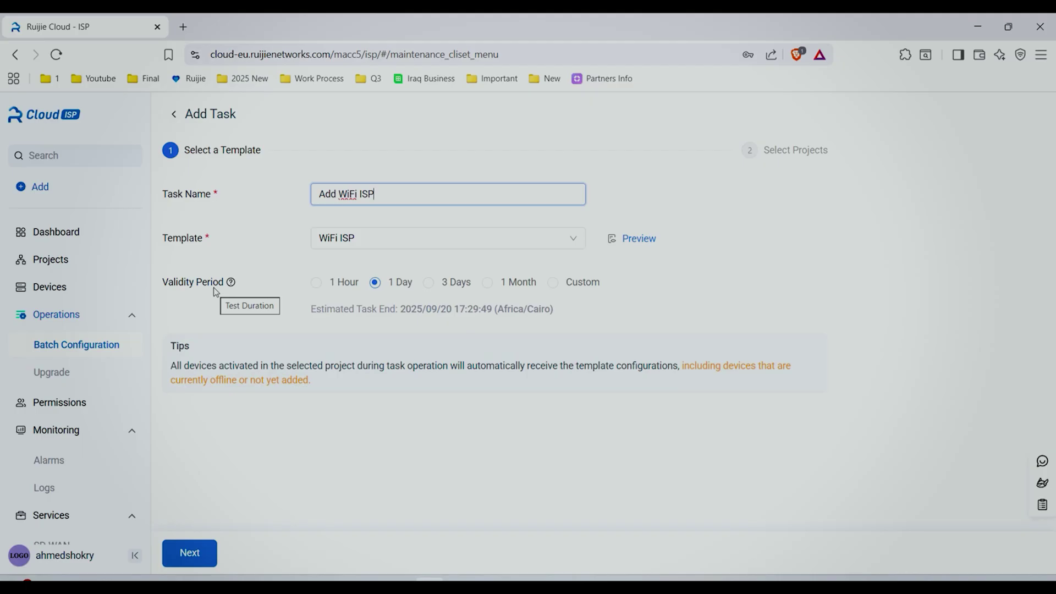
{"action": "left_click", "coordinate": [189, 558]}
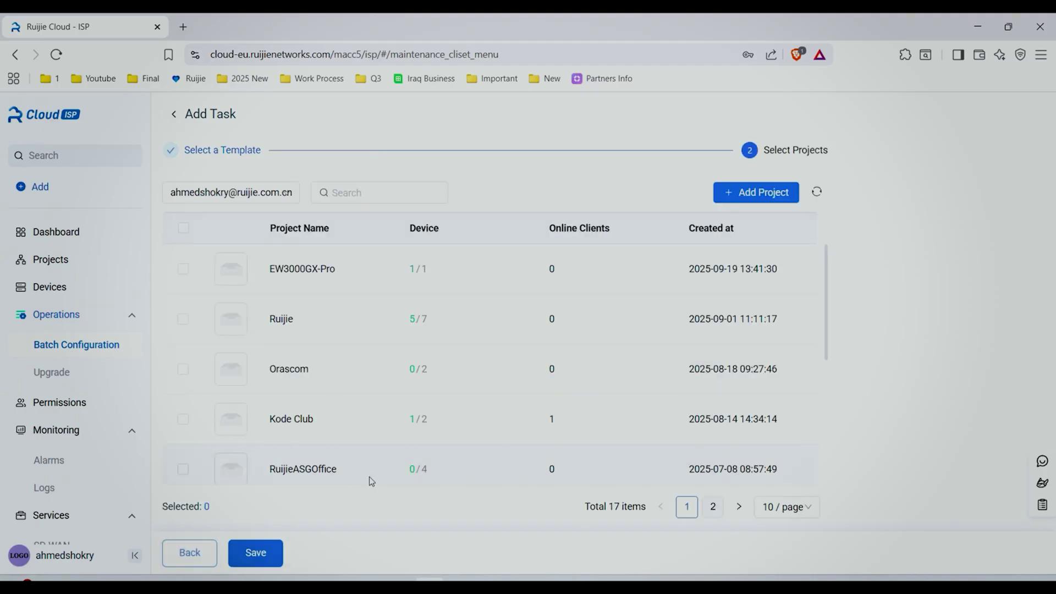
{"action": "left_click", "coordinate": [183, 268]}
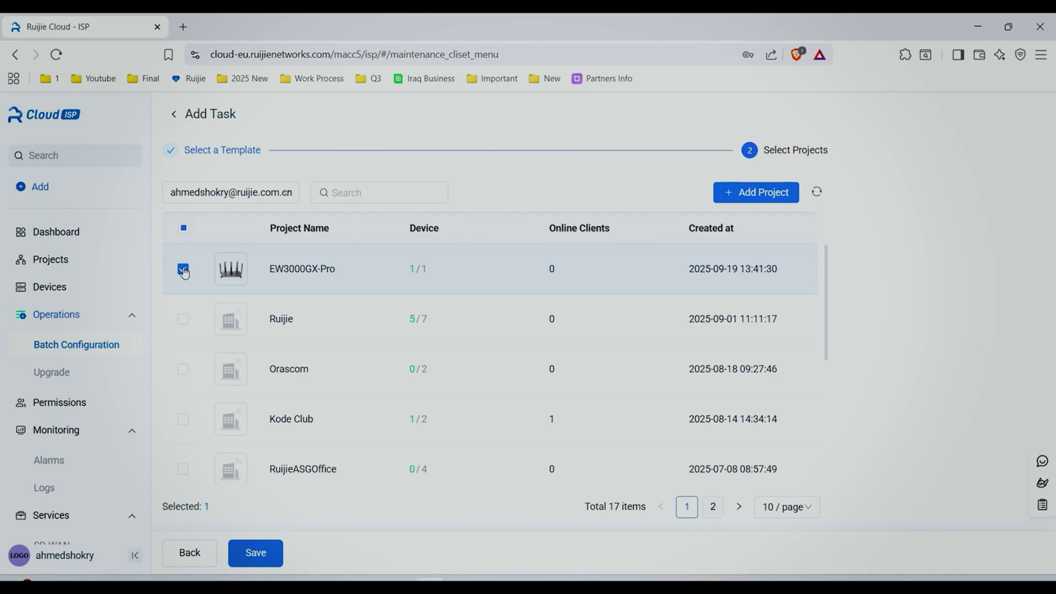
{"action": "left_click", "coordinate": [184, 230]}
{"action": "left_click", "coordinate": [183, 231]}
{"action": "left_click", "coordinate": [183, 269]}
{"action": "left_click", "coordinate": [256, 554]}
{"action": "left_click", "coordinate": [775, 423]}
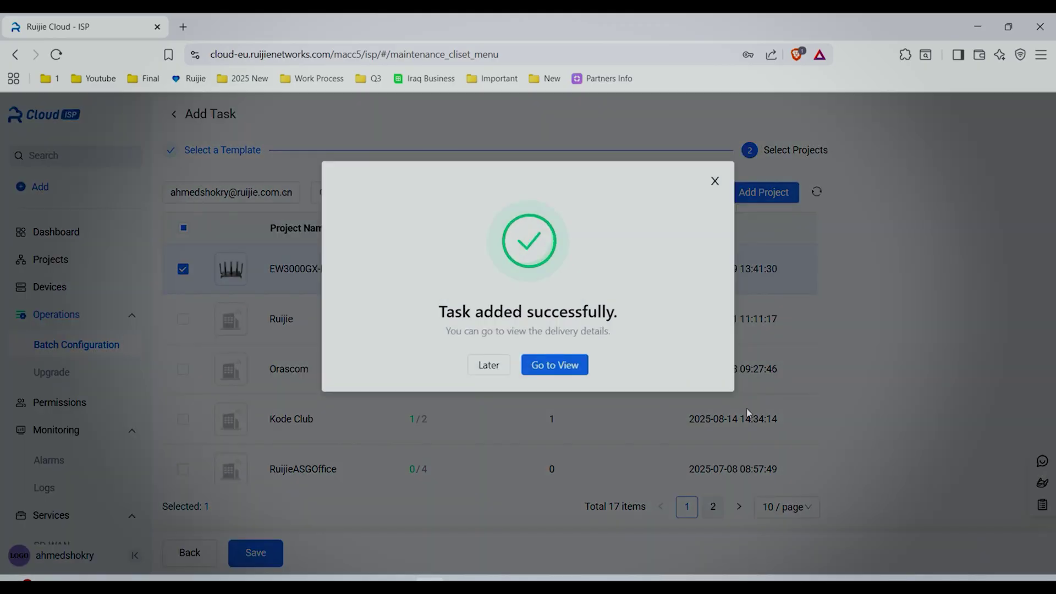
{"action": "left_click", "coordinate": [555, 368]}
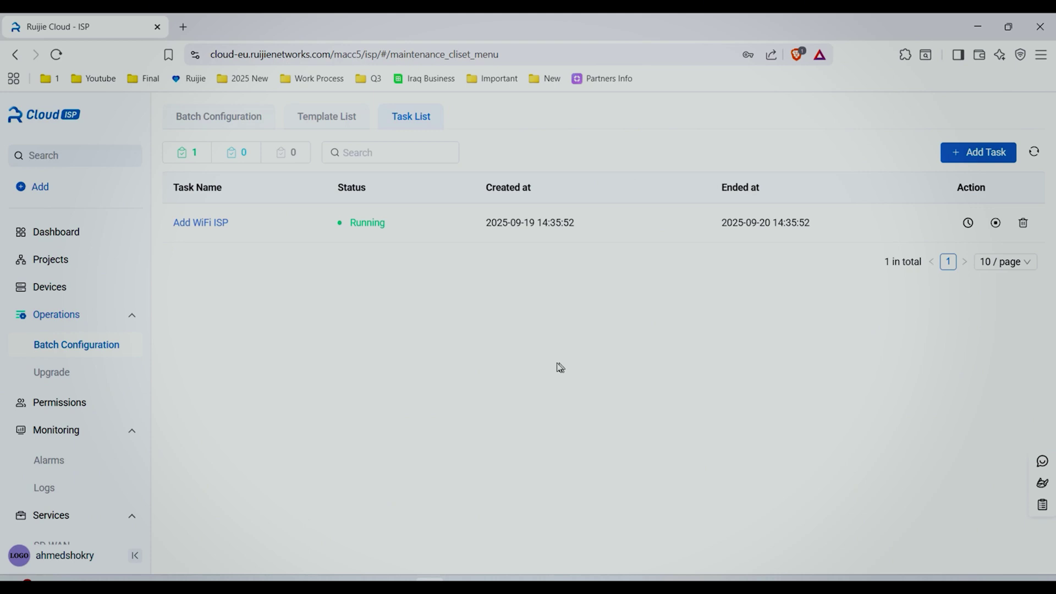
Check the nearby Wi-Fi networks in the Windows quick settings.
{"action": "left_click", "coordinate": [954, 586]}
{"action": "left_click", "coordinate": [866, 328]}
{"action": "scroll", "coordinate": [916, 400], "scroll_direction": "down", "scroll_amount": 4}
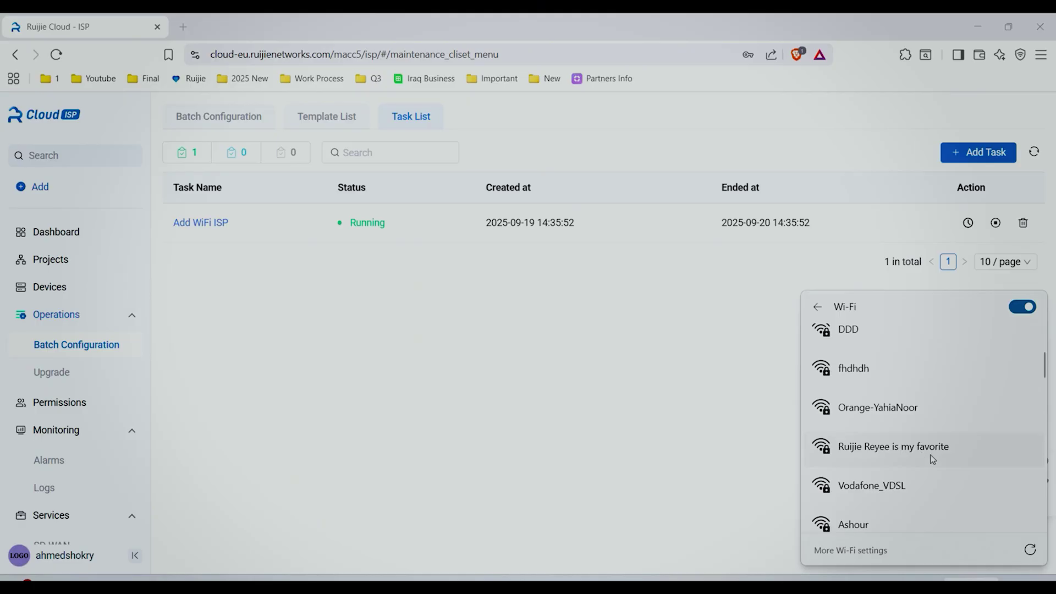
Open EW3000GX-Pro's Wi-Fi configuration and select the 'Ruijie Reyee is my favorite' network name.
{"action": "left_click", "coordinate": [75, 261]}
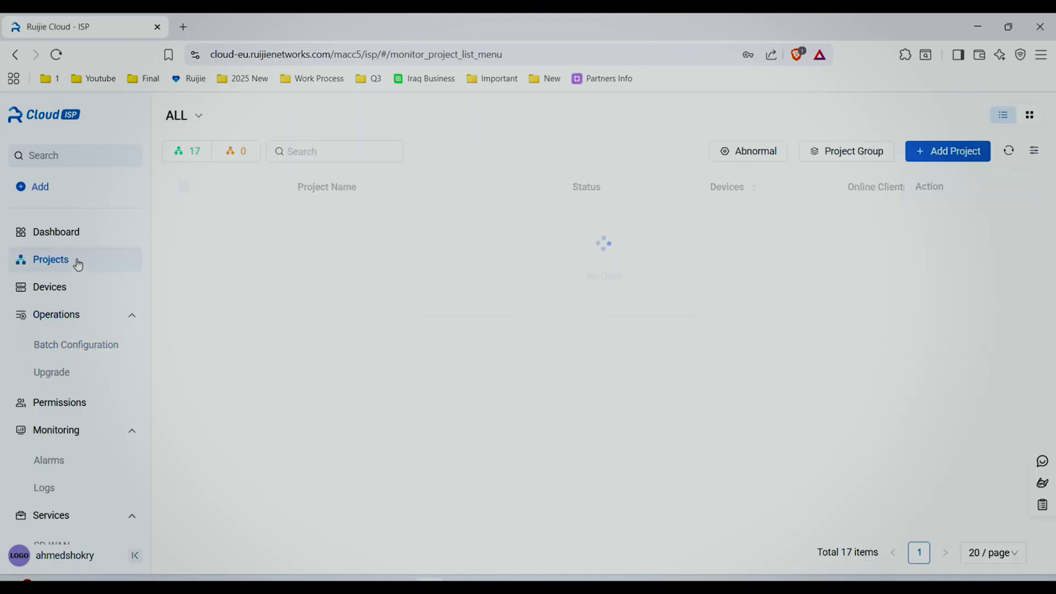
{"action": "left_click", "coordinate": [256, 337]}
{"action": "left_click", "coordinate": [281, 149]}
{"action": "left_click_drag", "start_coordinate": [262, 284], "coordinate": [377, 287]}
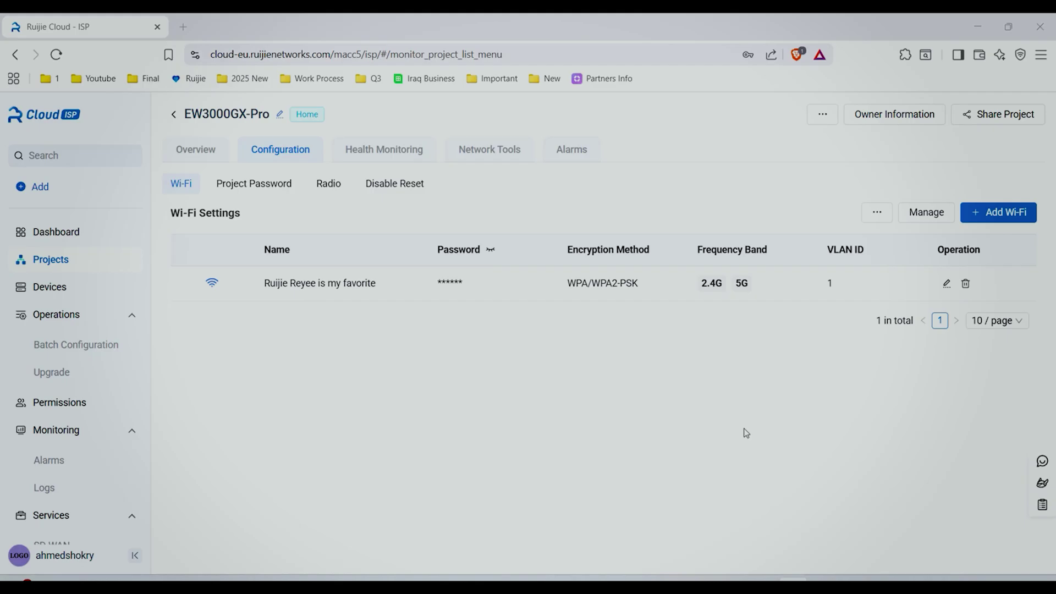
Start a new template with the Home Wi-Fi Support Disable Reset item switched on.
{"action": "left_click", "coordinate": [80, 346]}
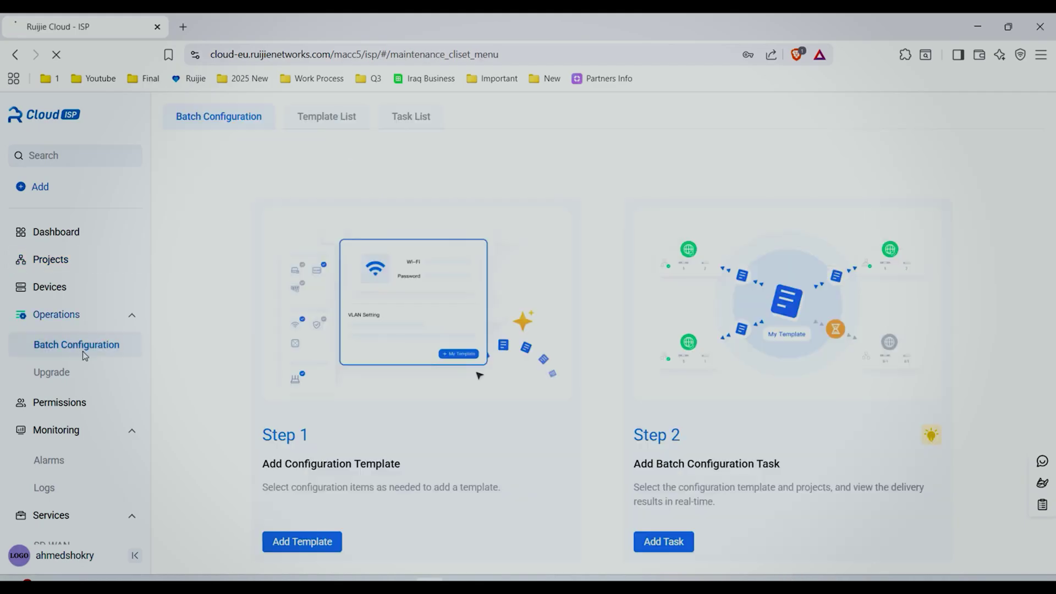
{"action": "left_click", "coordinate": [314, 538]}
{"action": "left_click", "coordinate": [232, 183]}
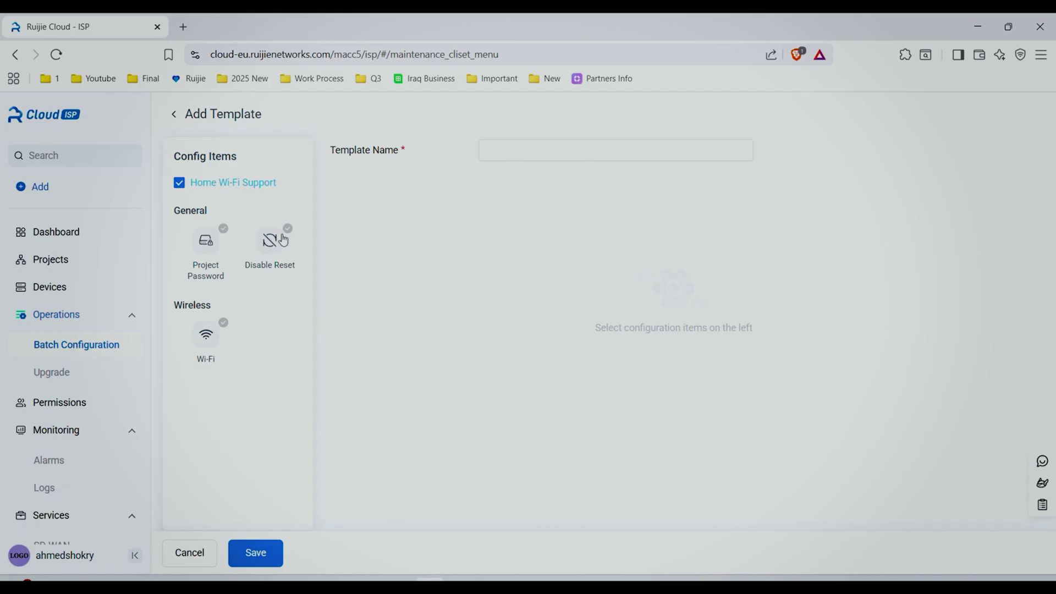
{"action": "left_click", "coordinate": [269, 244]}
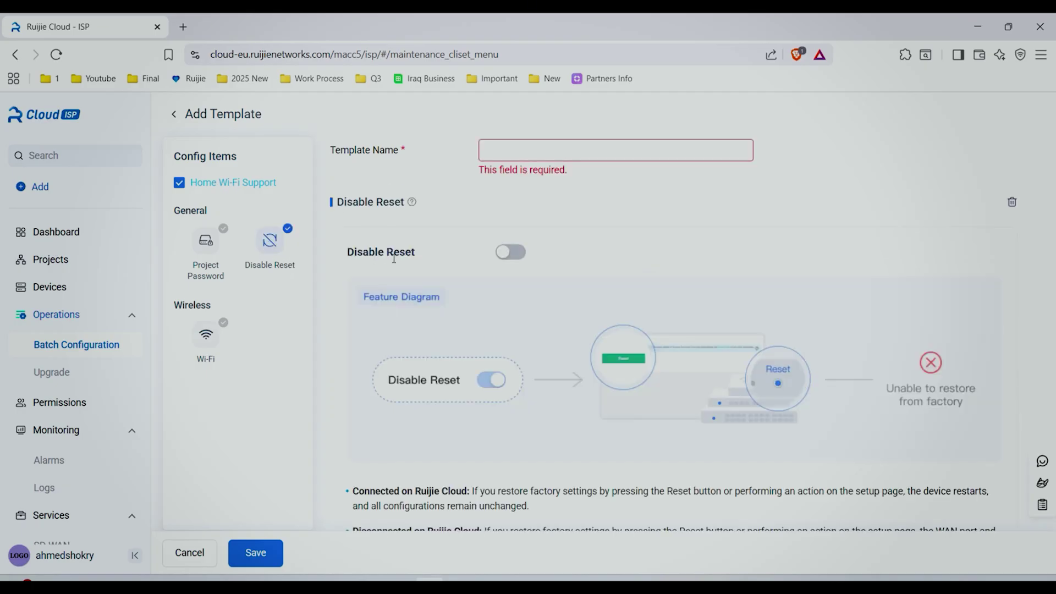
{"action": "left_click", "coordinate": [515, 256]}
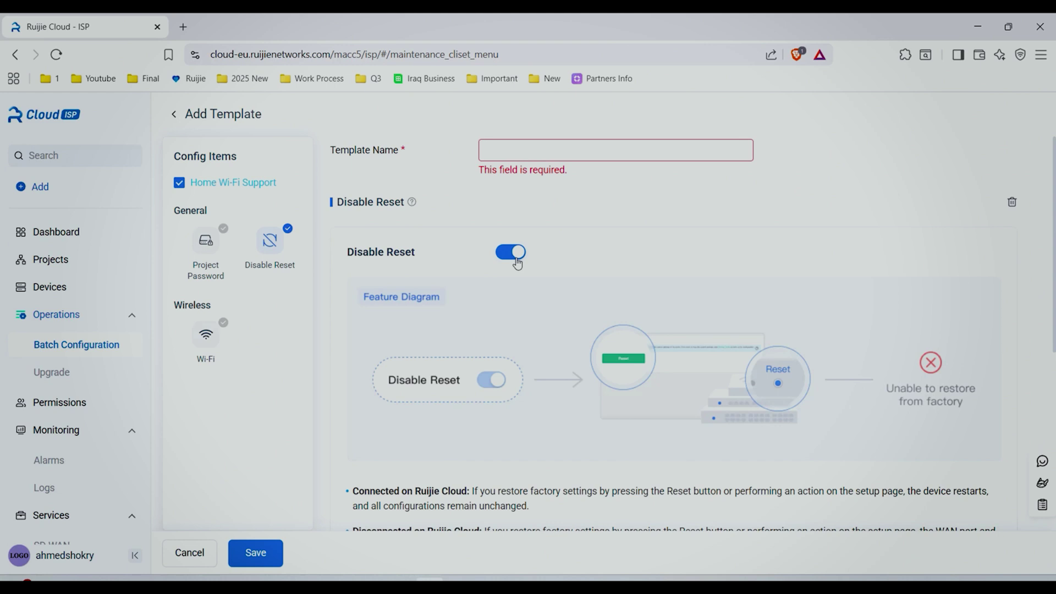
{"action": "scroll", "coordinate": [523, 265], "scroll_direction": "down", "scroll_amount": 2}
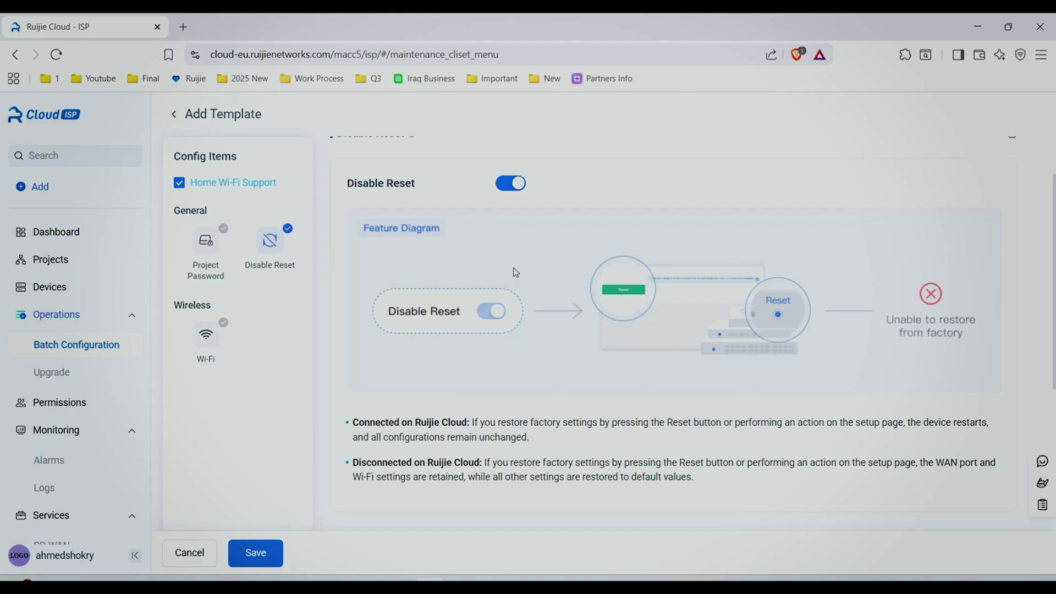
{"action": "scroll", "coordinate": [515, 273], "scroll_direction": "up", "scroll_amount": 2}
Name the template 'Disable Reset', save it, and begin a task from it.
{"action": "left_click", "coordinate": [599, 148]}
{"action": "type", "text": "Disable Reset"}
{"action": "key", "text": "Return"}
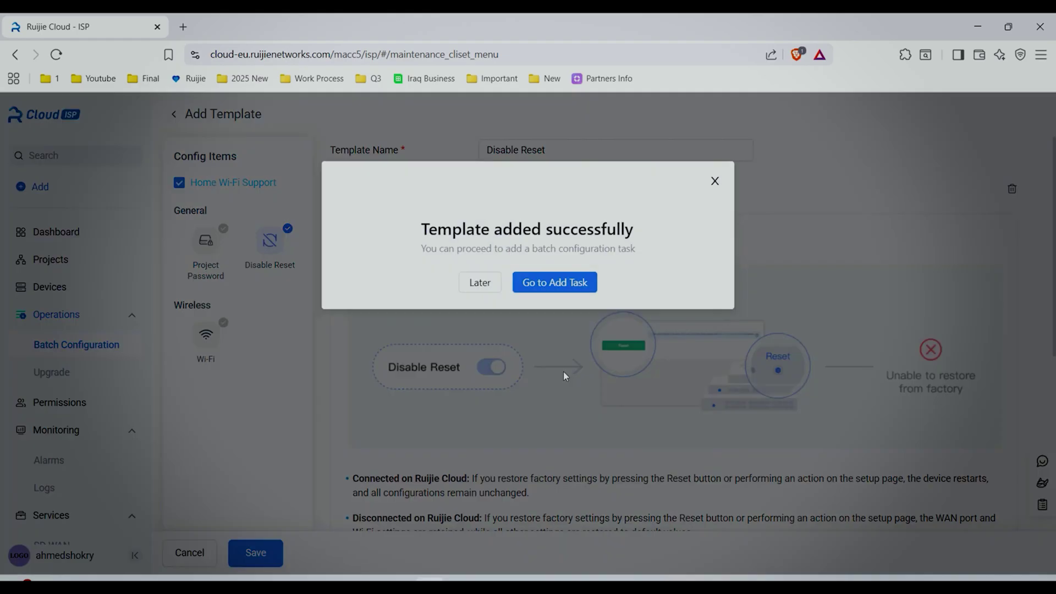
{"action": "left_click", "coordinate": [554, 282]}
Name the task 'DisableReset', give it 1 Hour validity, target one project, and confirm.
{"action": "type", "text": "DisableReset"}
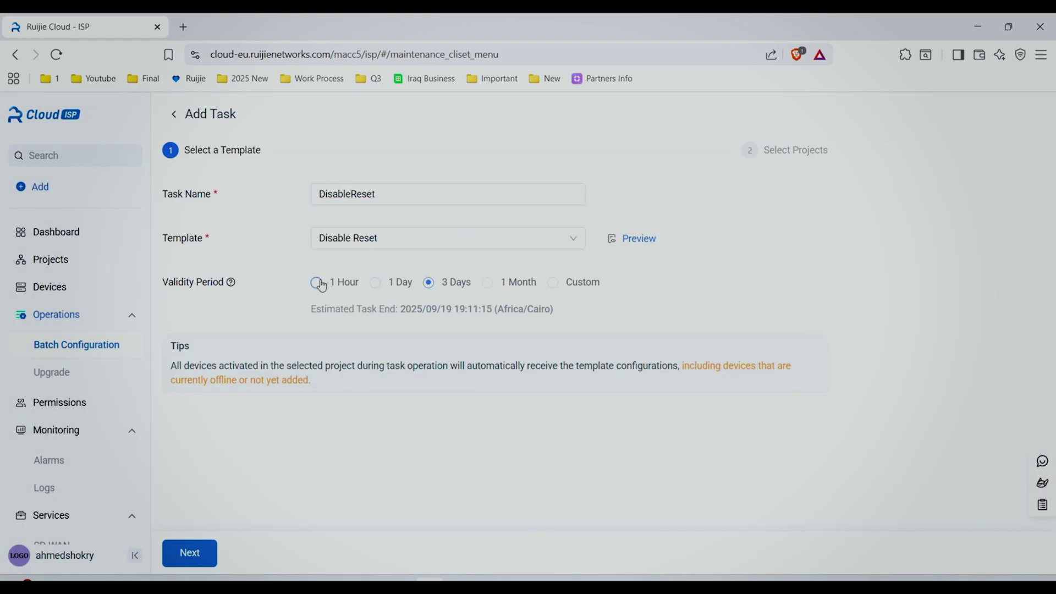
{"action": "left_click", "coordinate": [316, 283]}
{"action": "left_click", "coordinate": [189, 553]}
{"action": "left_click", "coordinate": [184, 229]}
{"action": "left_click", "coordinate": [181, 269]}
{"action": "left_click", "coordinate": [255, 551]}
{"action": "left_click", "coordinate": [773, 424]}
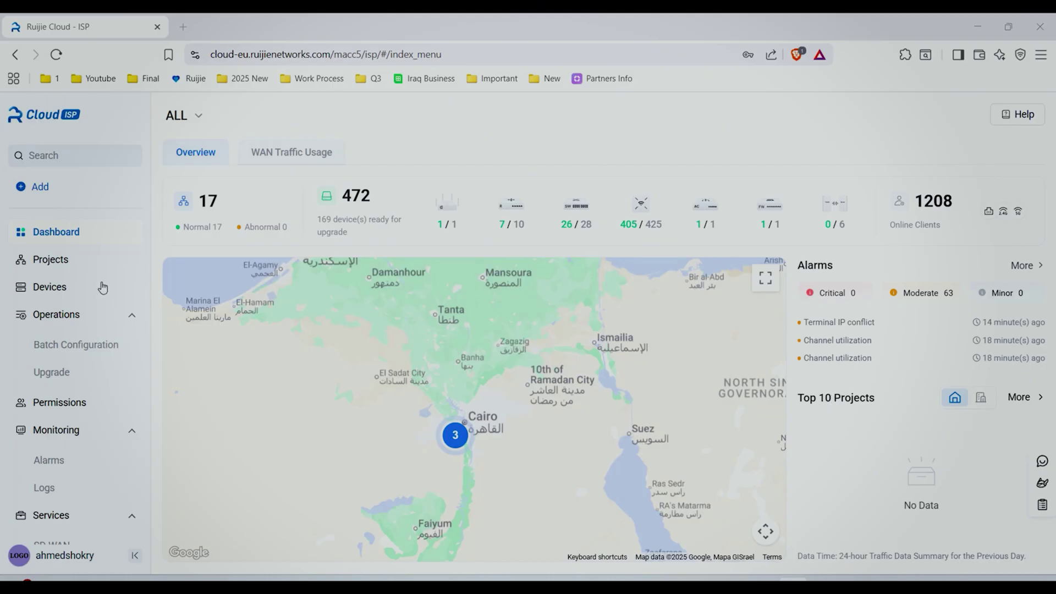
Edit EW3000GX-Pro's details, move its map location pin to a new spot, and save.
{"action": "left_click", "coordinate": [69, 261]}
{"action": "mouse_move", "coordinate": [1002, 328]}
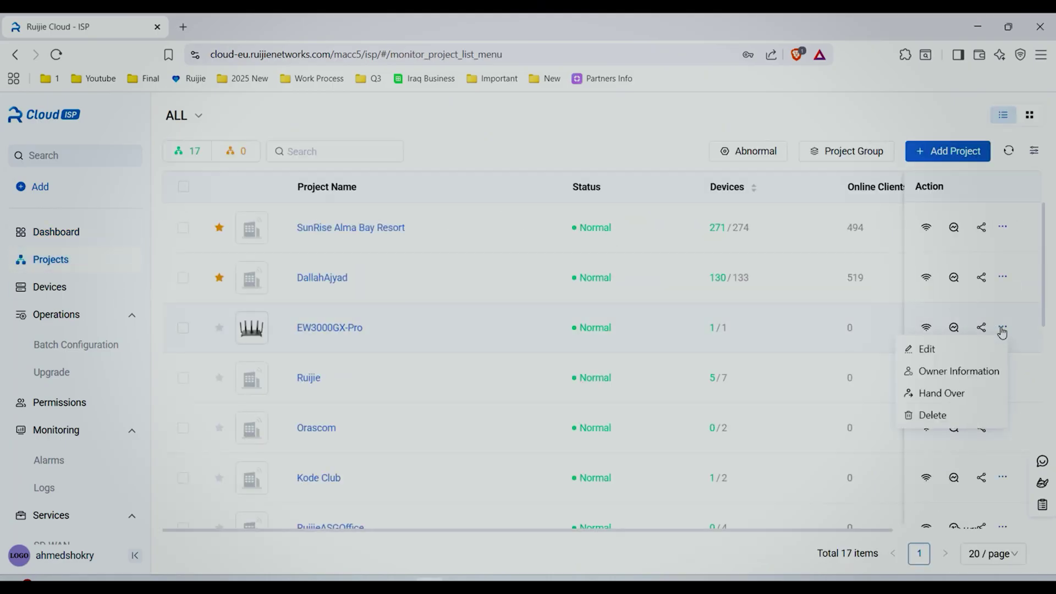
{"action": "left_click", "coordinate": [955, 356]}
{"action": "scroll", "coordinate": [544, 402], "scroll_direction": "up", "scroll_amount": 3}
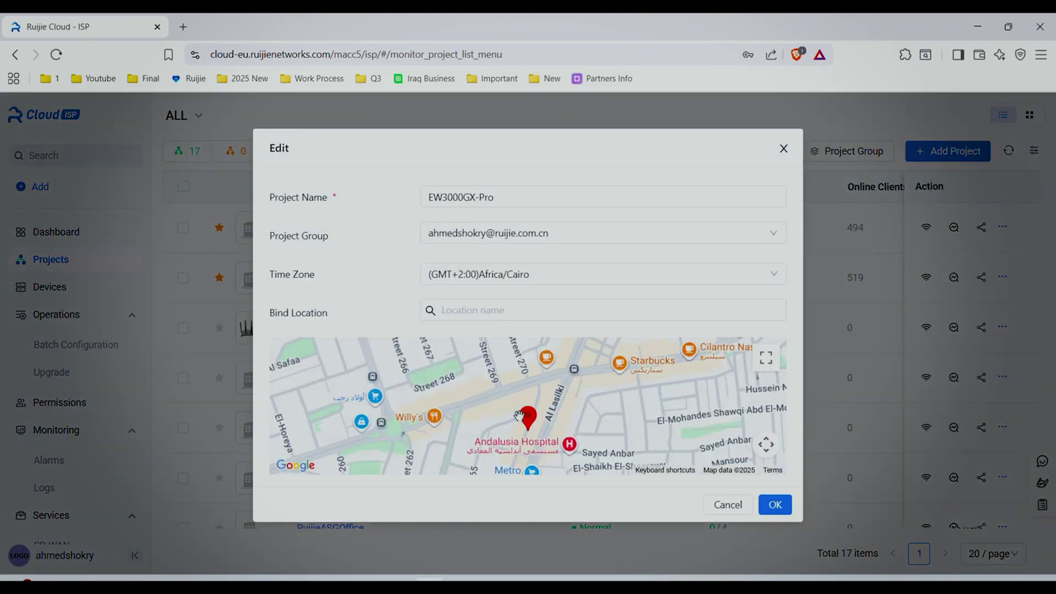
{"action": "left_click", "coordinate": [548, 396]}
{"action": "left_click", "coordinate": [774, 504]}
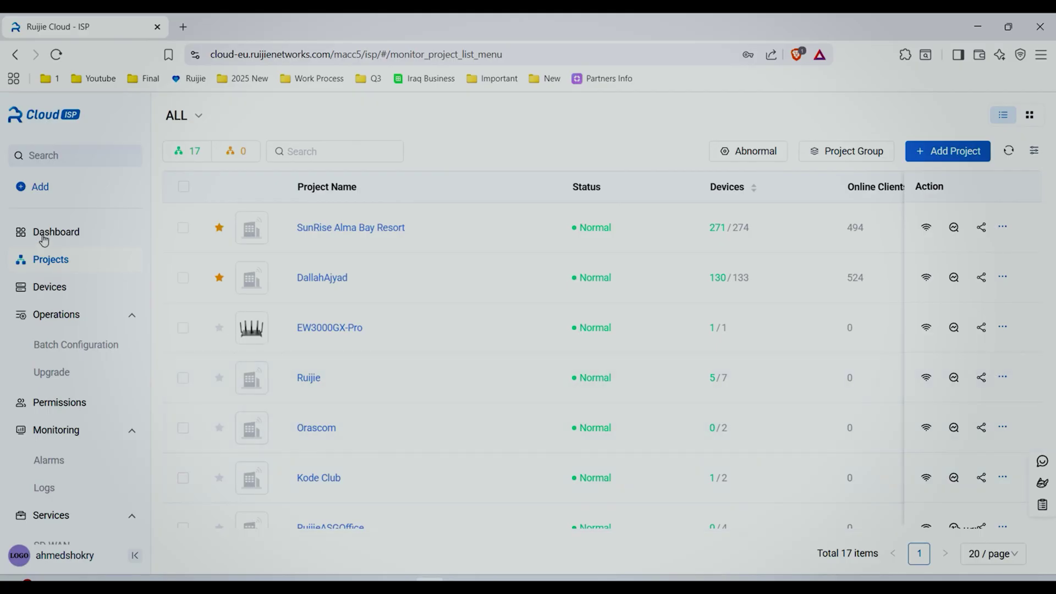
{"action": "left_click", "coordinate": [66, 242]}
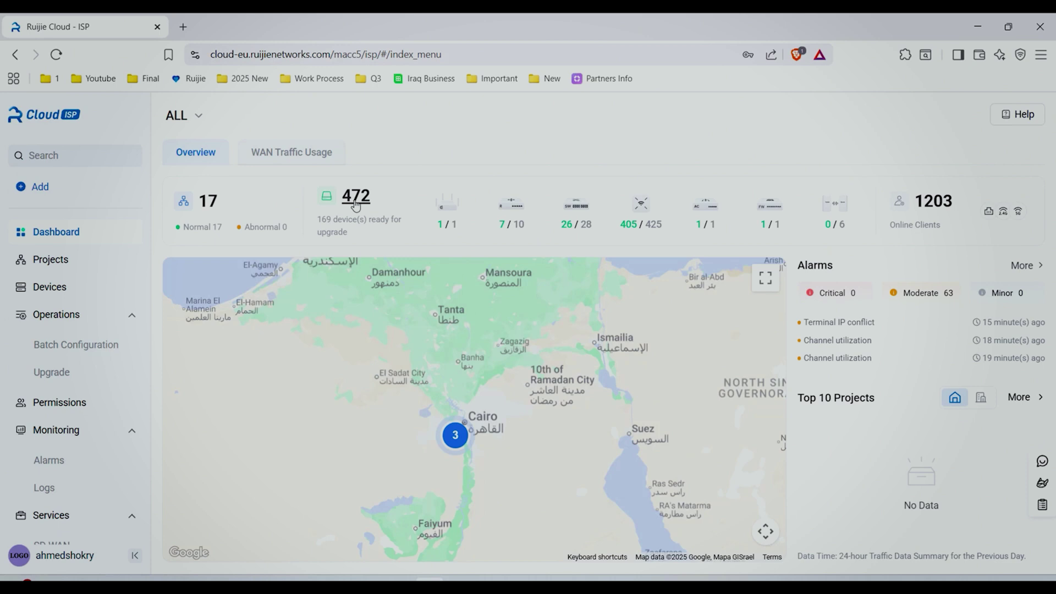
{"action": "left_click", "coordinate": [284, 155]}
{"action": "left_click", "coordinate": [192, 154]}
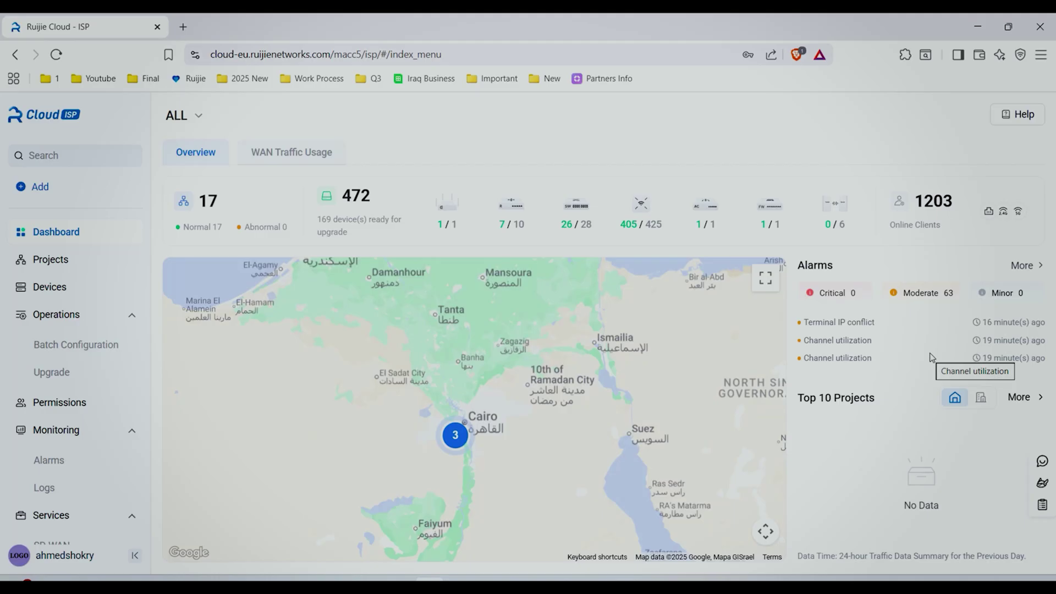
{"action": "left_click", "coordinate": [934, 293]}
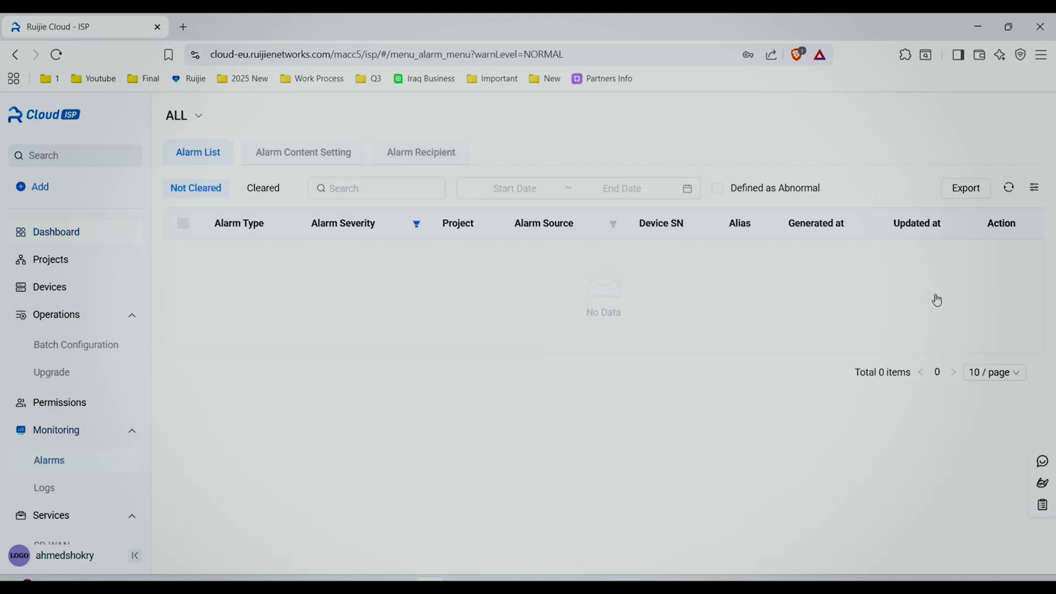
{"action": "scroll", "coordinate": [723, 379], "scroll_direction": "down", "scroll_amount": 5}
{"action": "scroll", "coordinate": [724, 379], "scroll_direction": "up", "scroll_amount": 5}
{"action": "left_click", "coordinate": [41, 232]}
{"action": "left_click", "coordinate": [64, 263]}
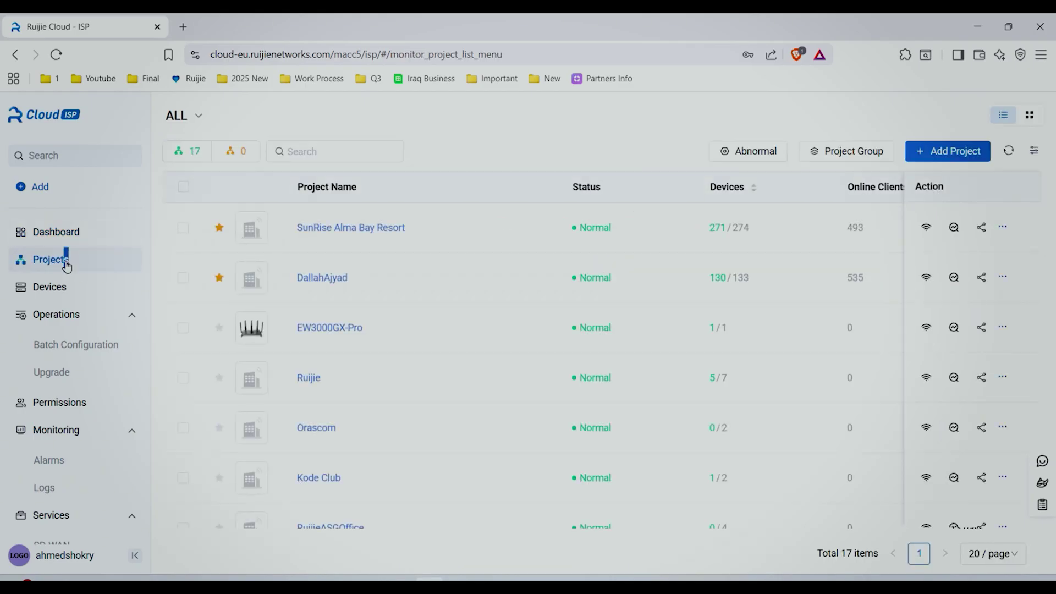
Open EW3000GX-Pro from the card grid, review its owner information, and check its extra actions.
{"action": "left_click", "coordinate": [1028, 117]}
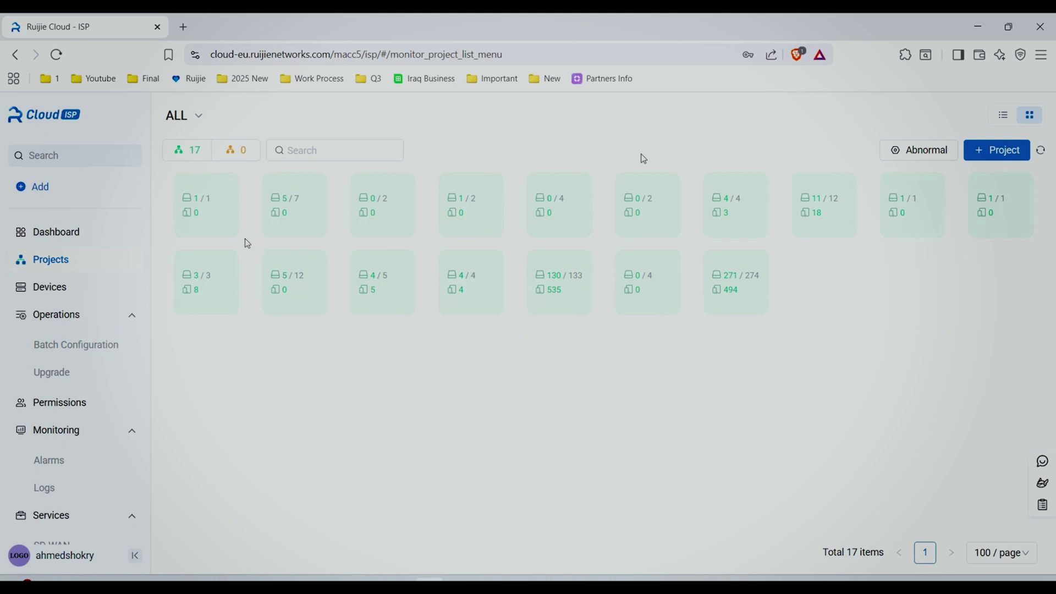
{"action": "left_click", "coordinate": [222, 226]}
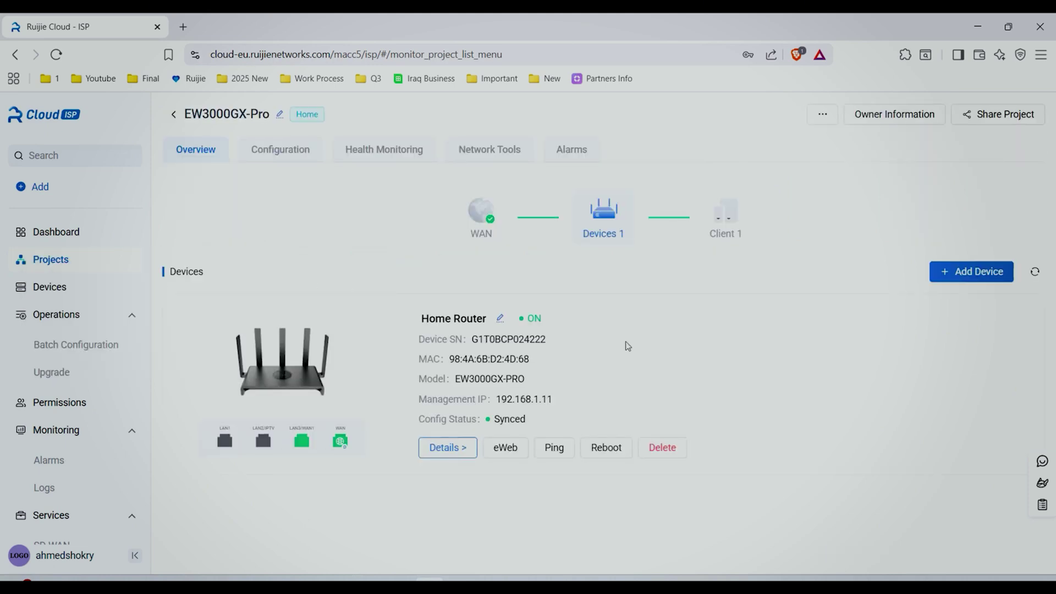
{"action": "left_click", "coordinate": [881, 118]}
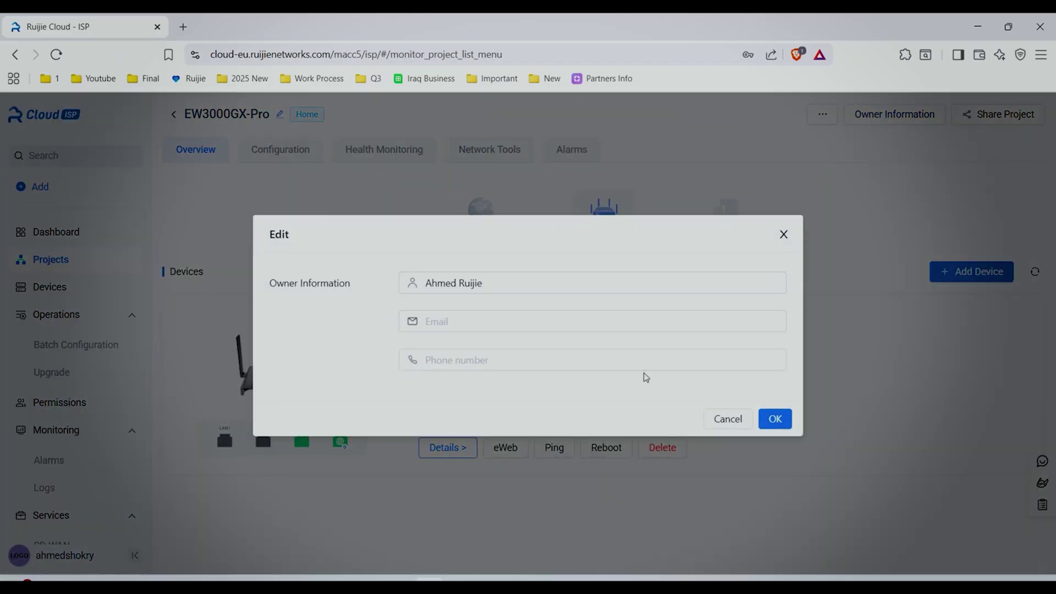
{"action": "key", "text": "Return"}
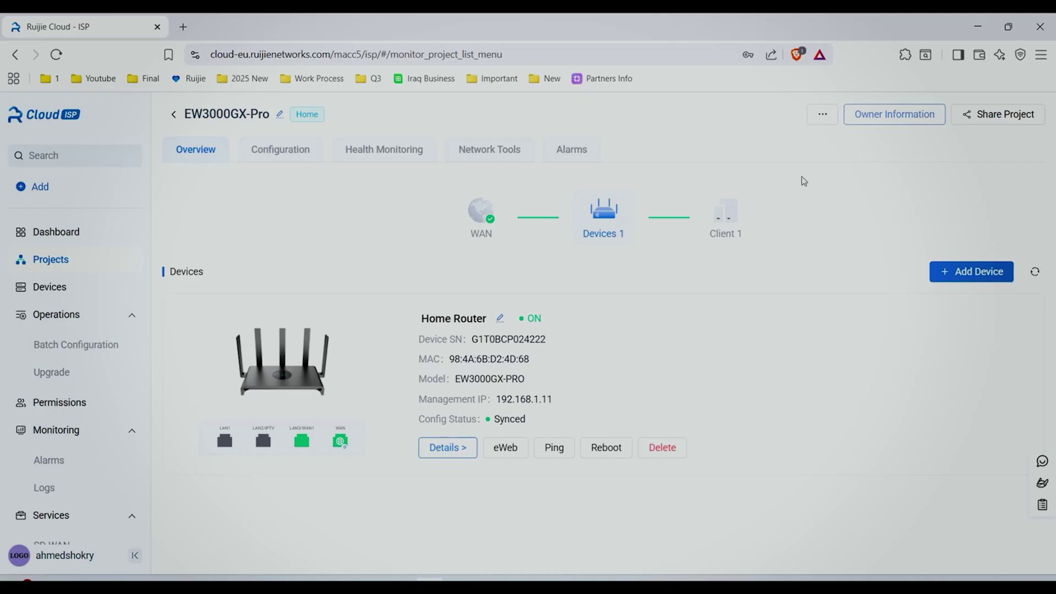
{"action": "left_click", "coordinate": [821, 114]}
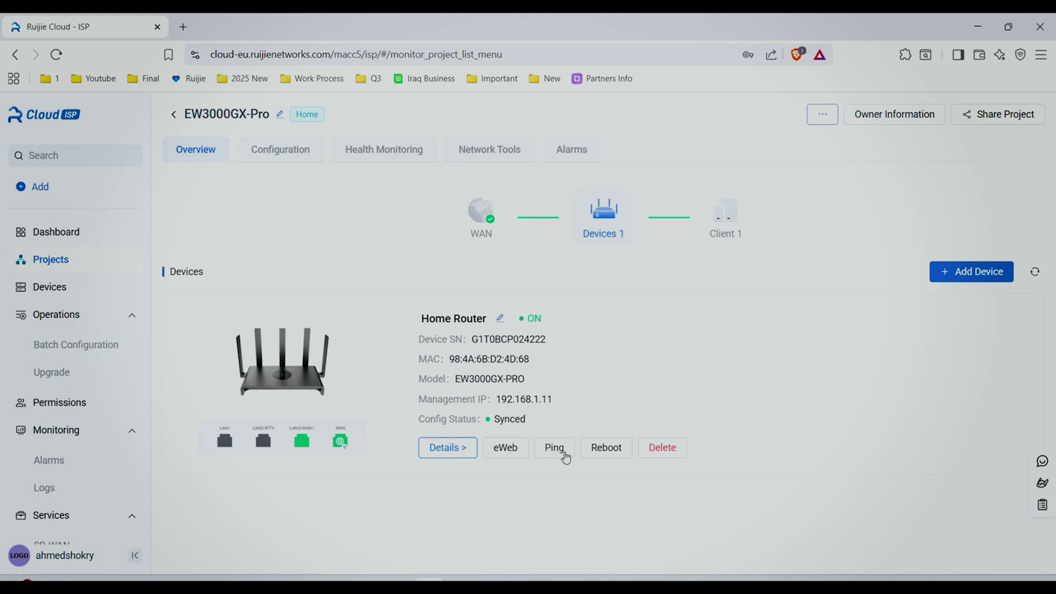
Cancel a Home Router reboot, then create an eWeb tunnel to its web interface and close it.
{"action": "left_click", "coordinate": [617, 453]}
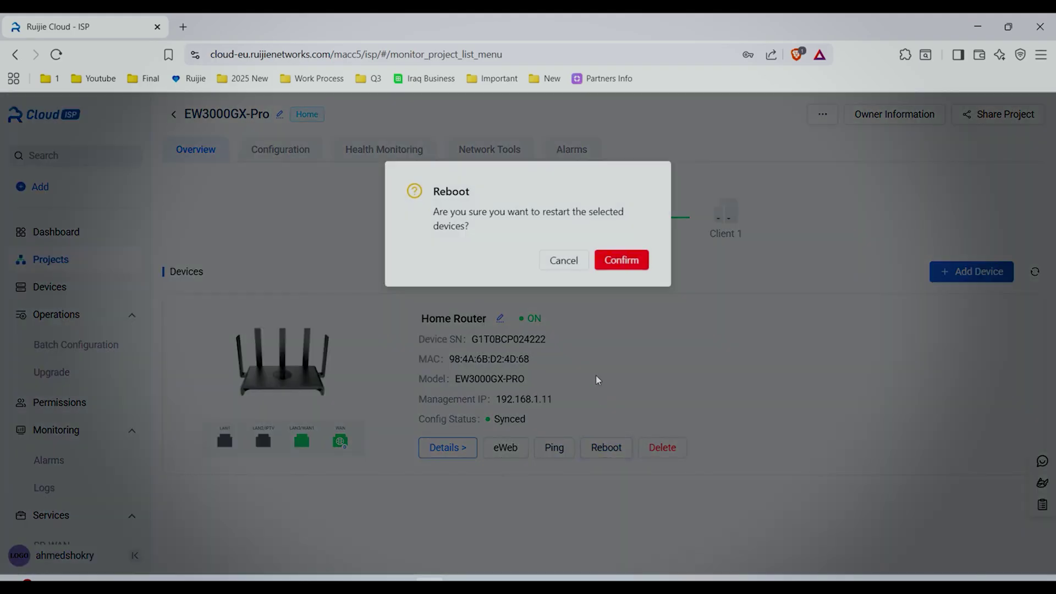
{"action": "left_click", "coordinate": [574, 271]}
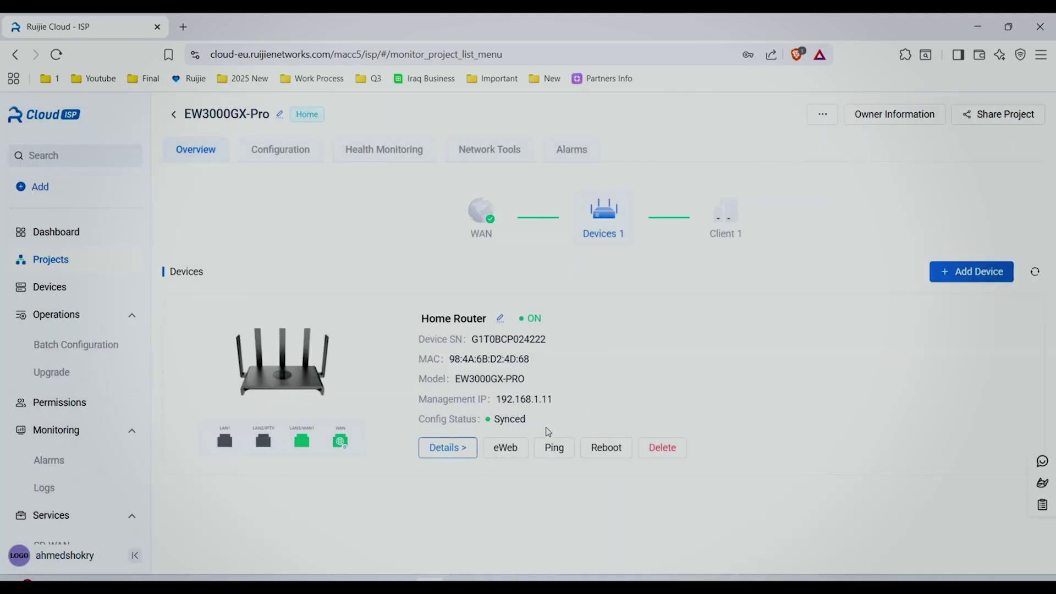
{"action": "left_click", "coordinate": [505, 448]}
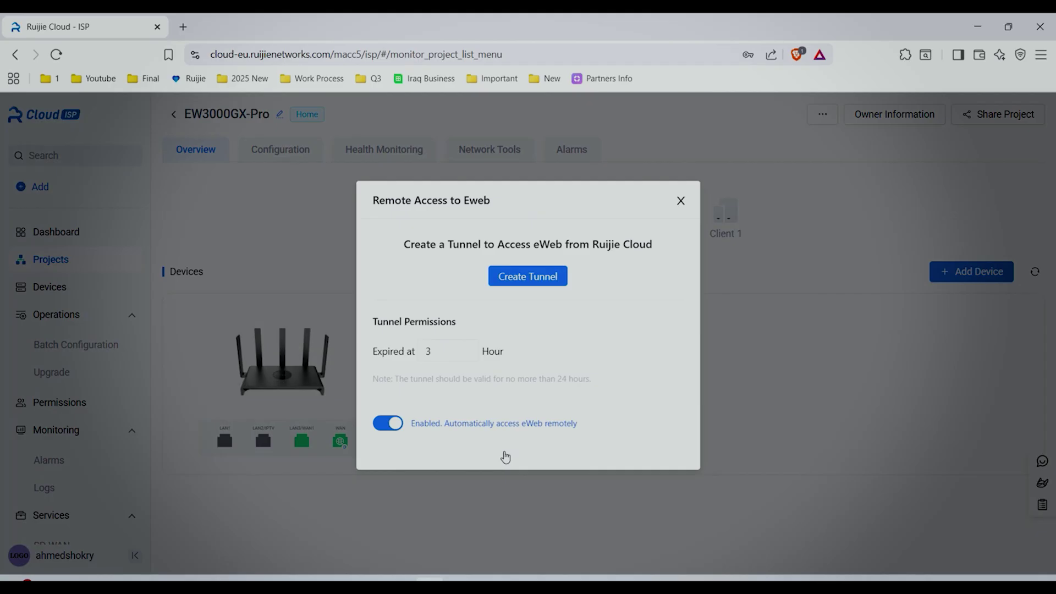
{"action": "left_click", "coordinate": [546, 279]}
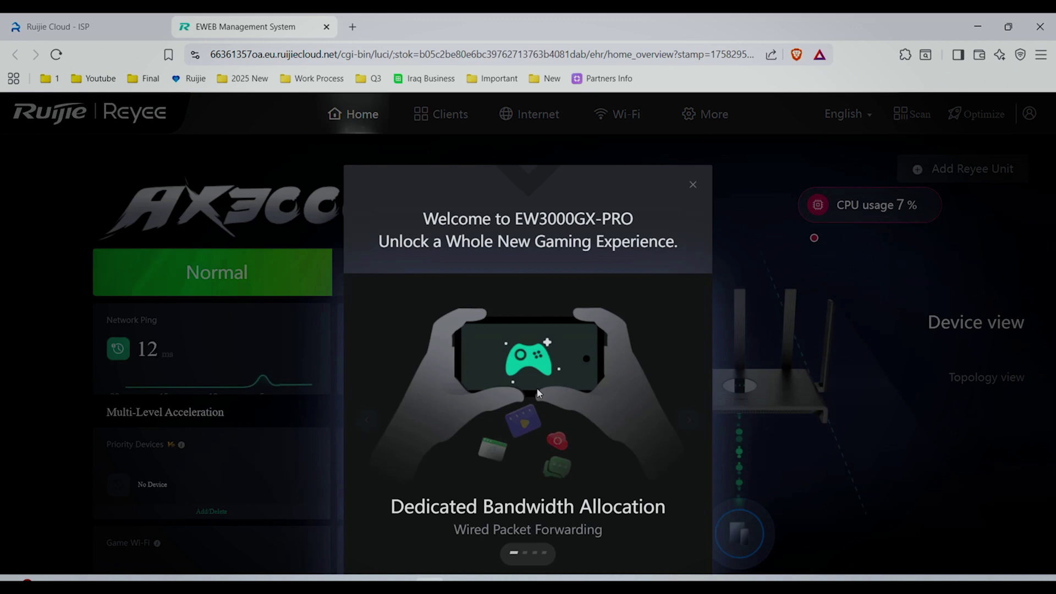
{"action": "left_click", "coordinate": [326, 27]}
{"action": "left_click", "coordinate": [680, 206]}
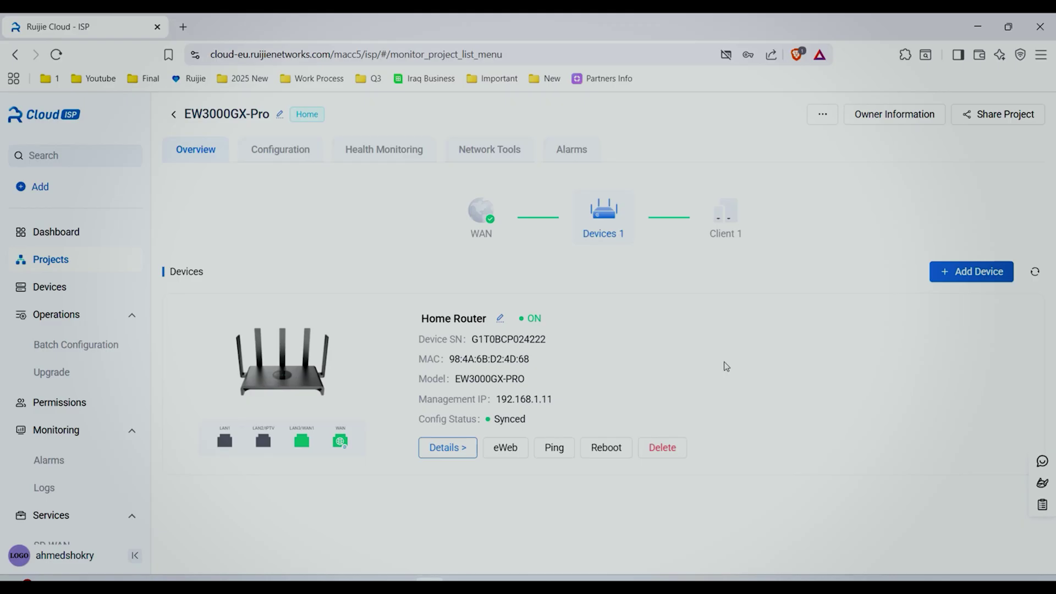
Ping 8.8.8.8 from the Home Router, then go to the project's configuration.
{"action": "left_click", "coordinate": [556, 448]}
{"action": "left_click", "coordinate": [639, 192]}
{"action": "type", "text": "8.8.8.8"}
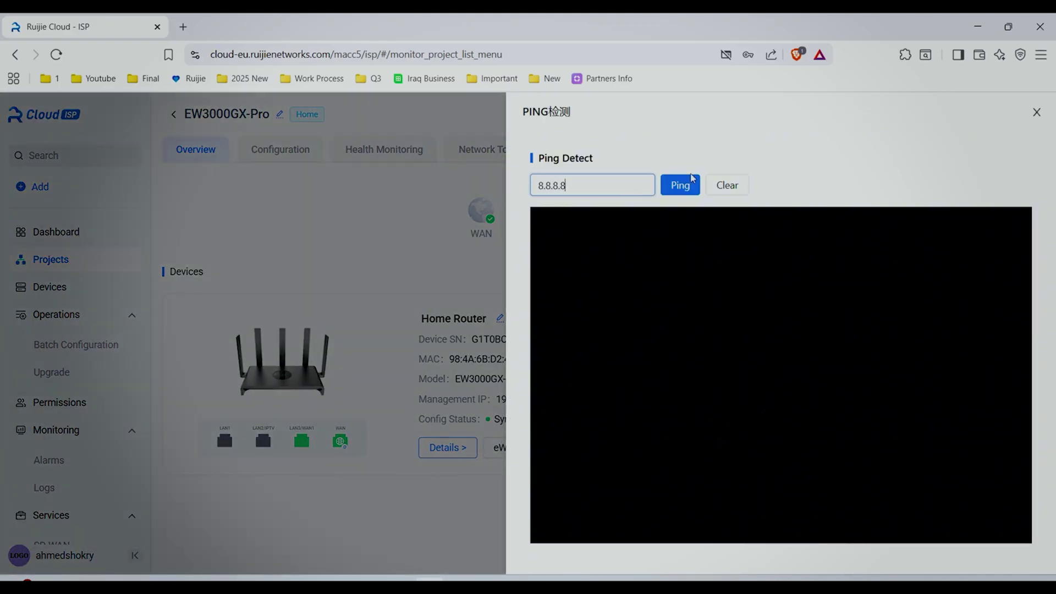
{"action": "left_click", "coordinate": [693, 177]}
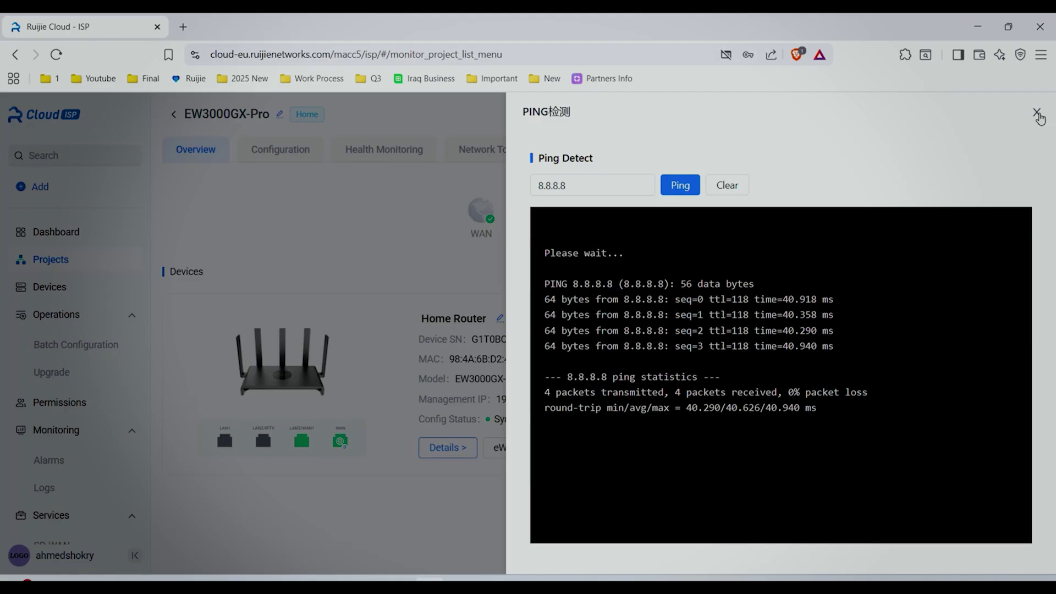
{"action": "left_click", "coordinate": [1038, 114]}
{"action": "left_click", "coordinate": [273, 160]}
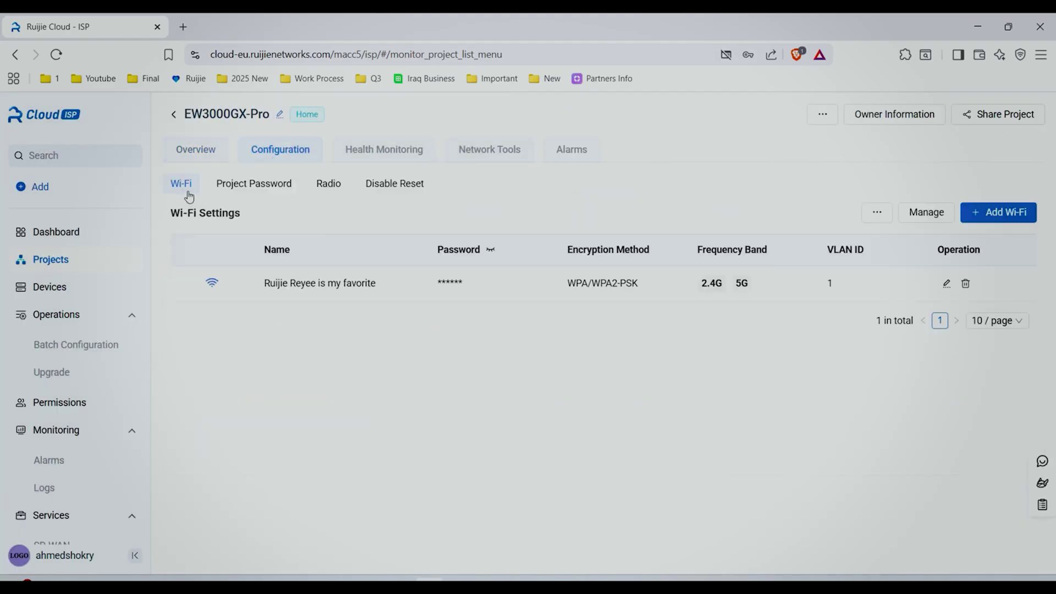
Reveal the device password, set the radio schedule to Period, and view the Disable Reset setting.
{"action": "left_click", "coordinate": [254, 189]}
{"action": "left_click", "coordinate": [471, 240]}
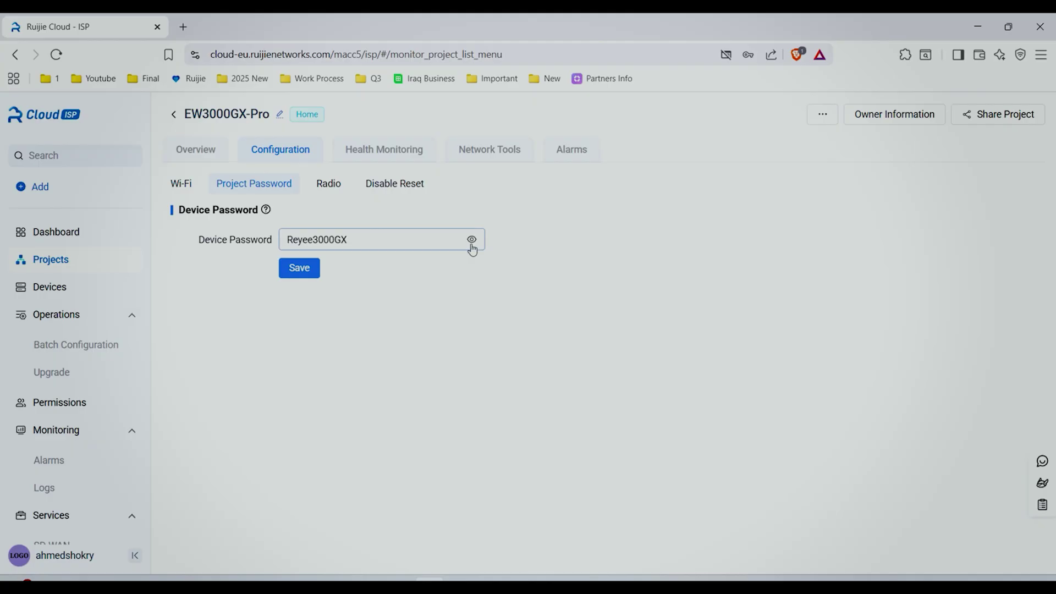
{"action": "left_click", "coordinate": [328, 185]}
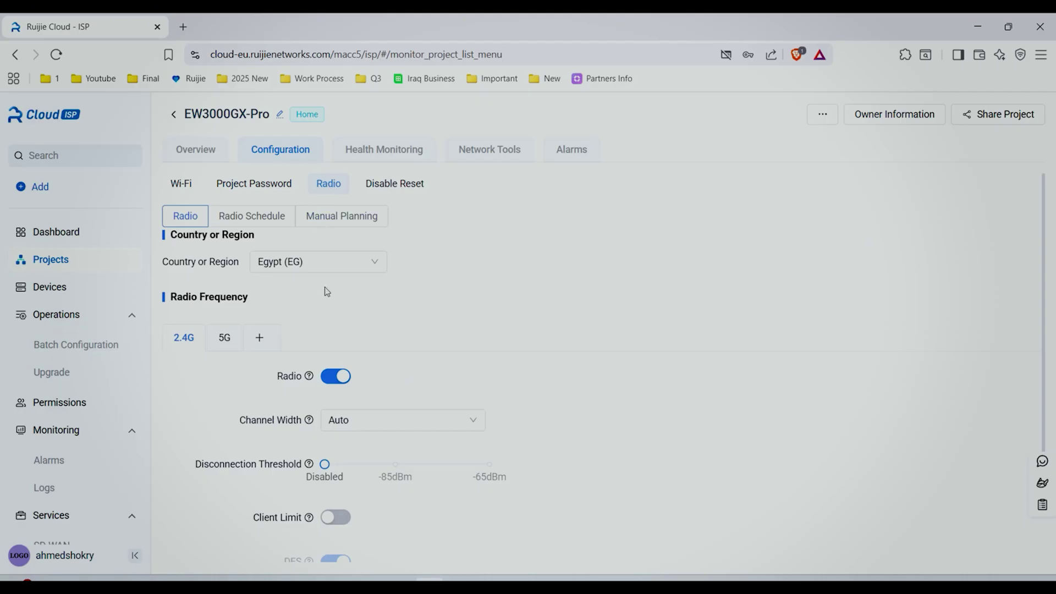
{"action": "left_click", "coordinate": [251, 216]}
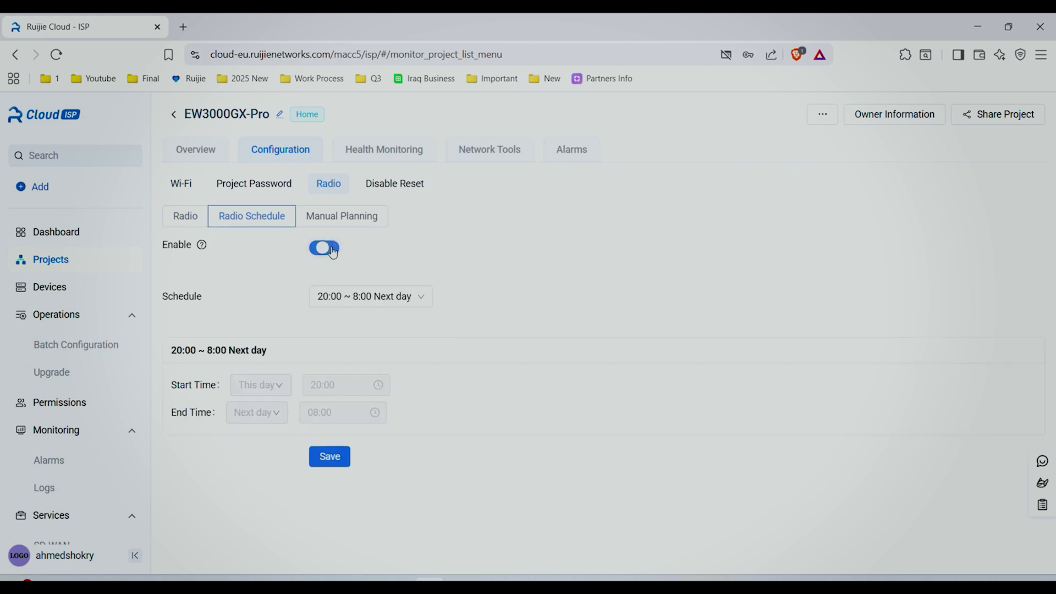
{"action": "left_click", "coordinate": [407, 301]}
{"action": "left_click", "coordinate": [355, 368]}
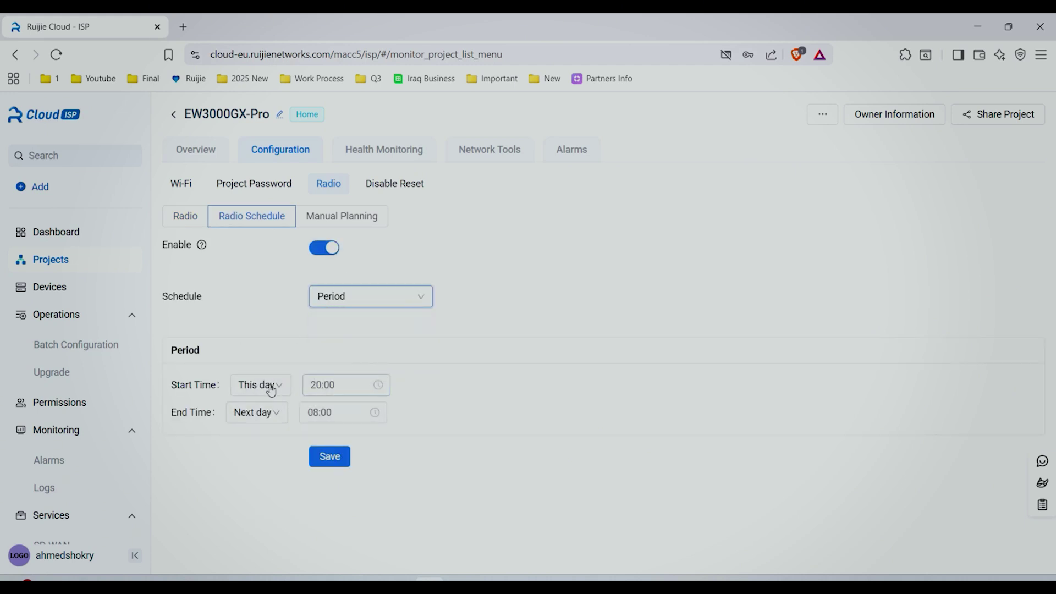
{"action": "left_click", "coordinate": [332, 385]}
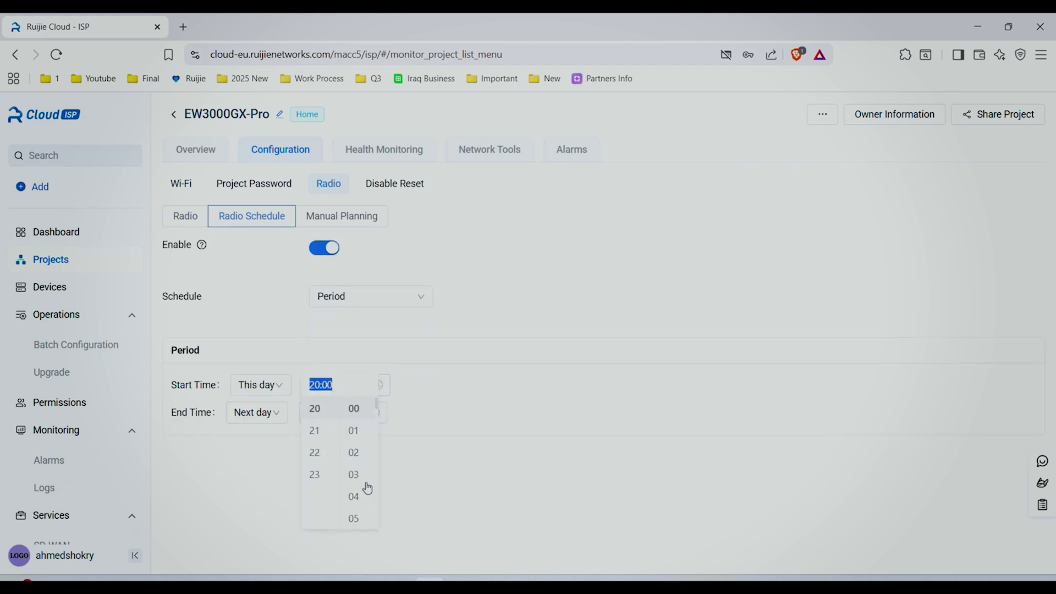
{"action": "left_click", "coordinate": [398, 185]}
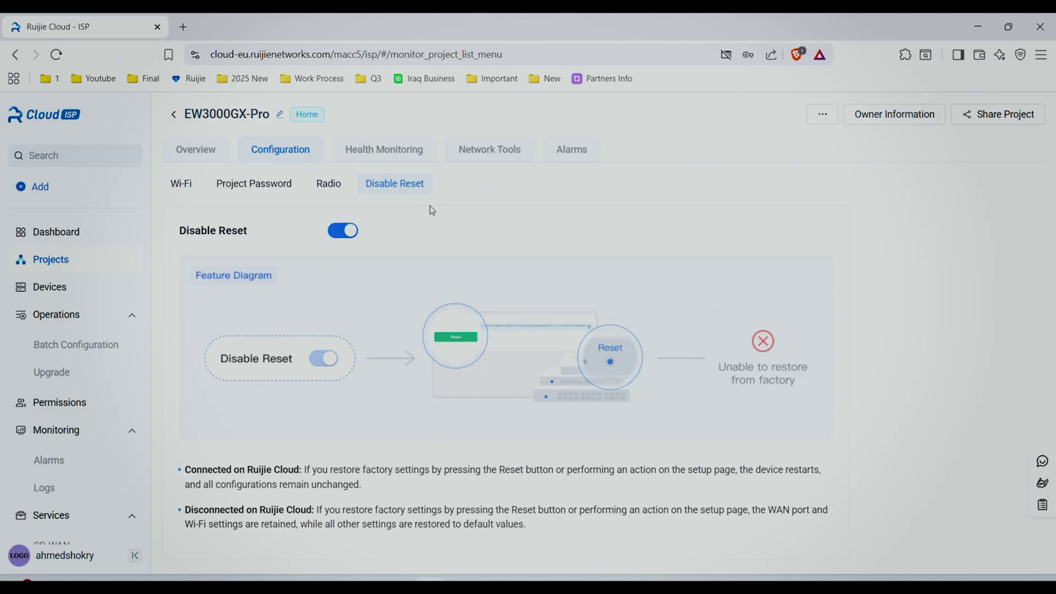
{"action": "left_click", "coordinate": [397, 157]}
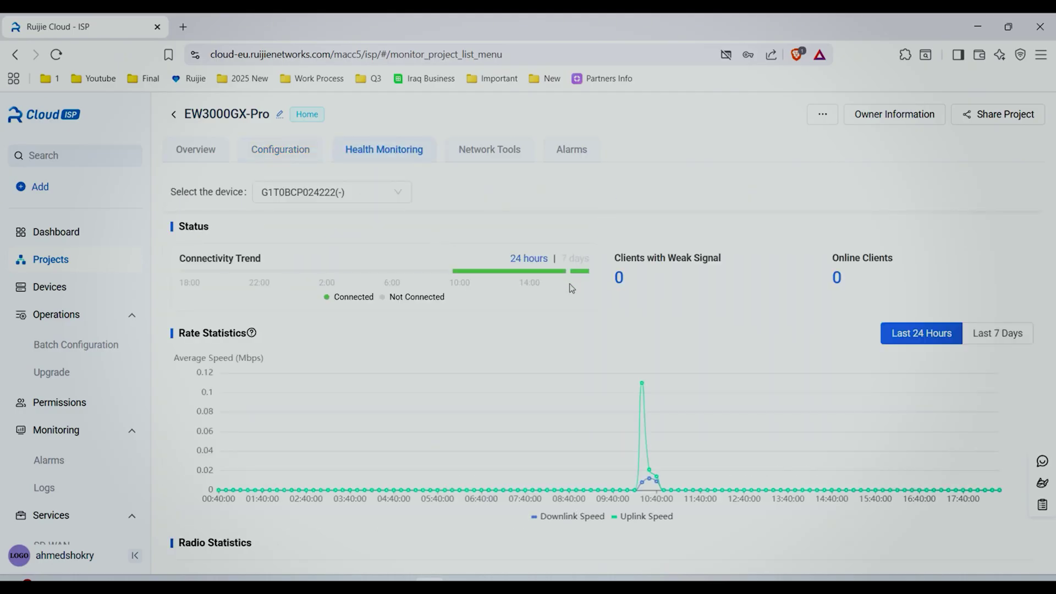
Scroll through the router's health monitoring statistics.
{"action": "scroll", "coordinate": [620, 350], "scroll_direction": "down", "scroll_amount": 1}
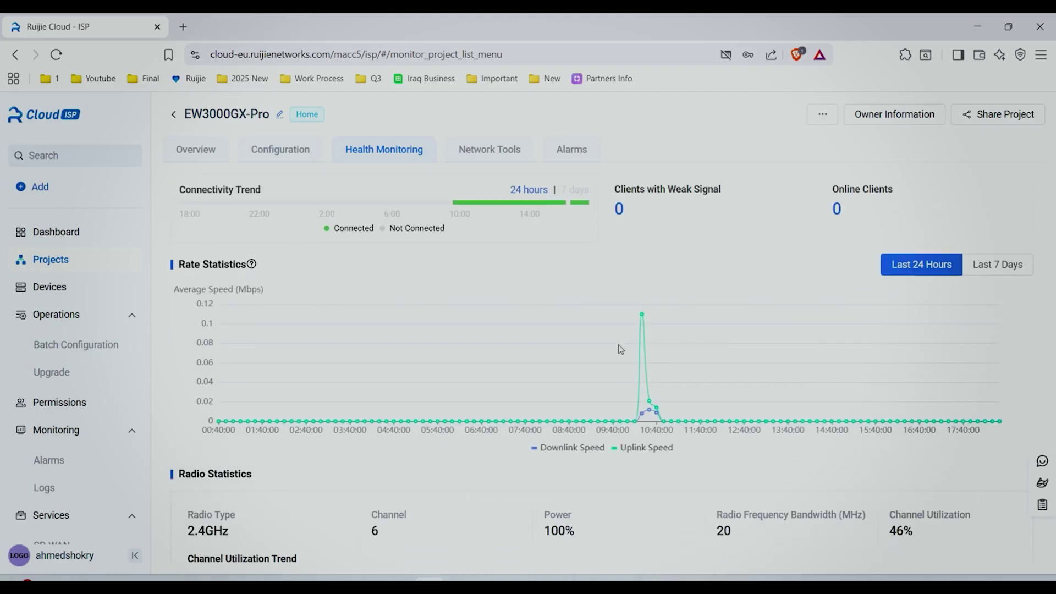
{"action": "mouse_move", "coordinate": [620, 350]}
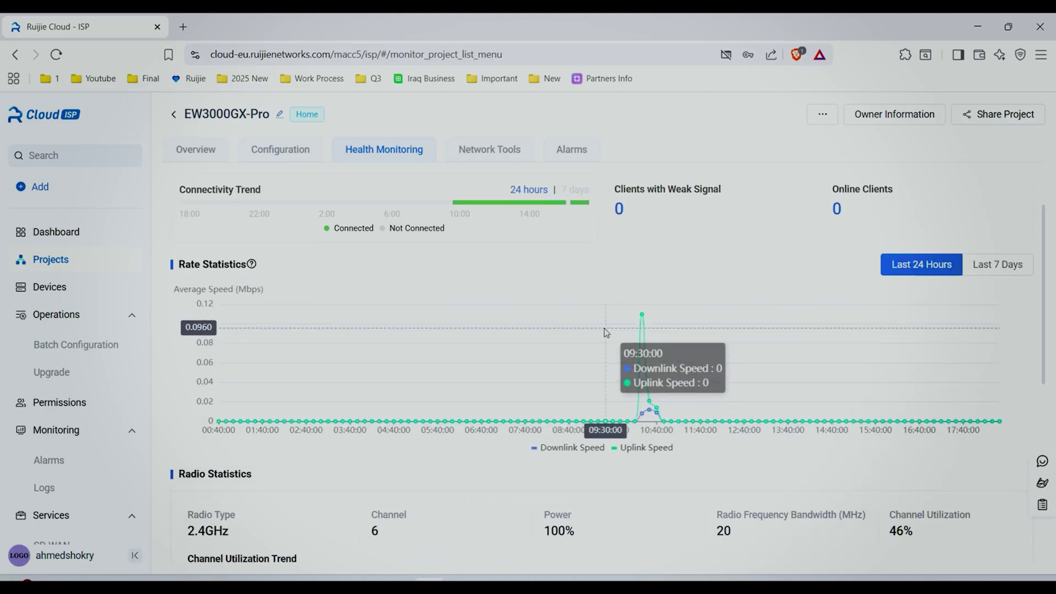
{"action": "scroll", "coordinate": [605, 332], "scroll_direction": "down", "scroll_amount": 2}
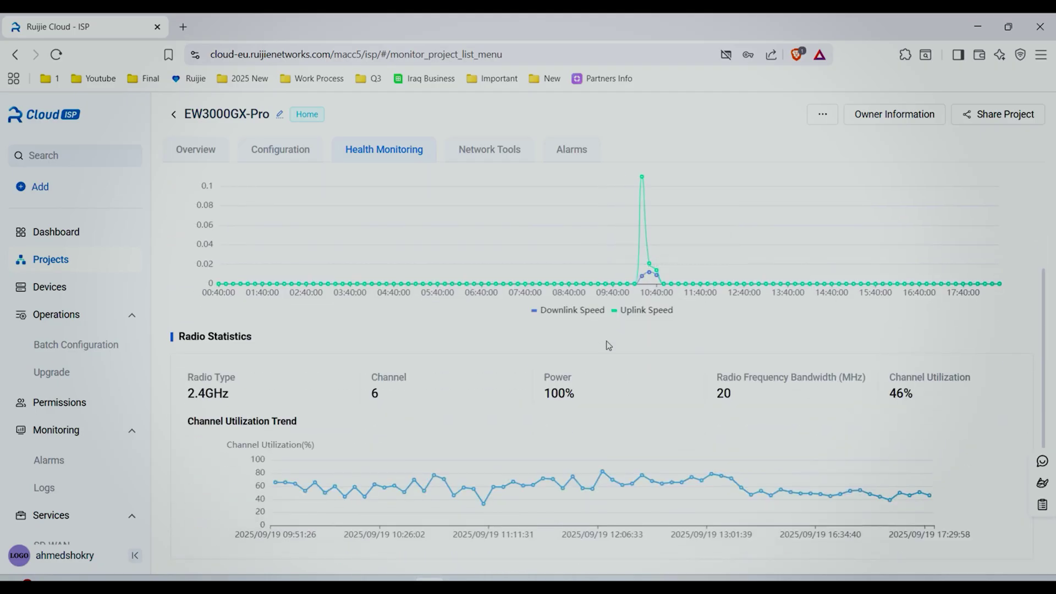
{"action": "scroll", "coordinate": [609, 347], "scroll_direction": "down", "scroll_amount": 2}
{"action": "scroll", "coordinate": [609, 350], "scroll_direction": "down", "scroll_amount": 2}
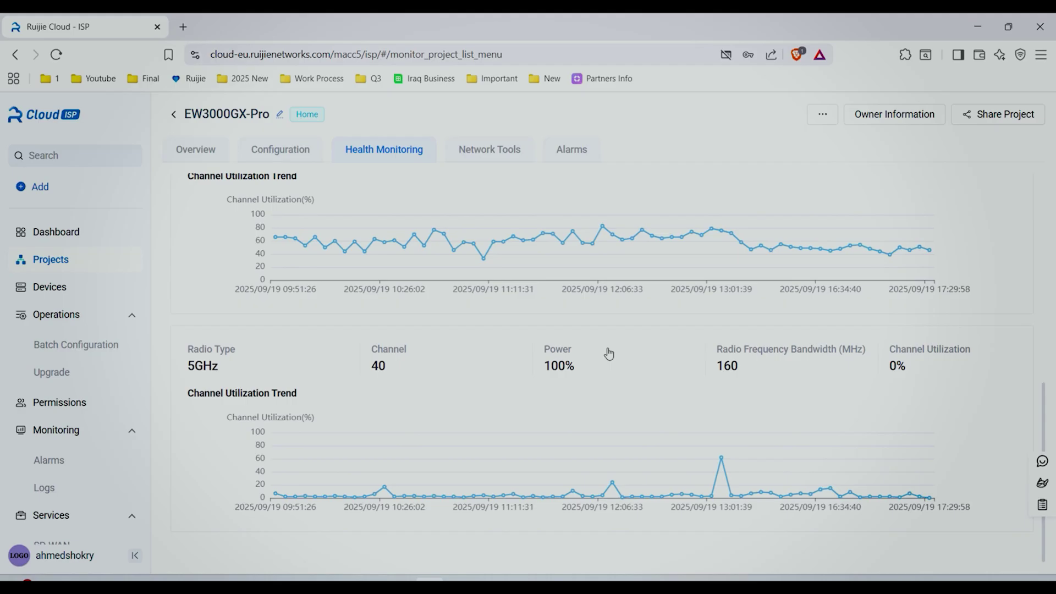
Review the Diagnose Now setup without running it, then view the project's empty cleared alarms.
{"action": "left_click", "coordinate": [484, 157]}
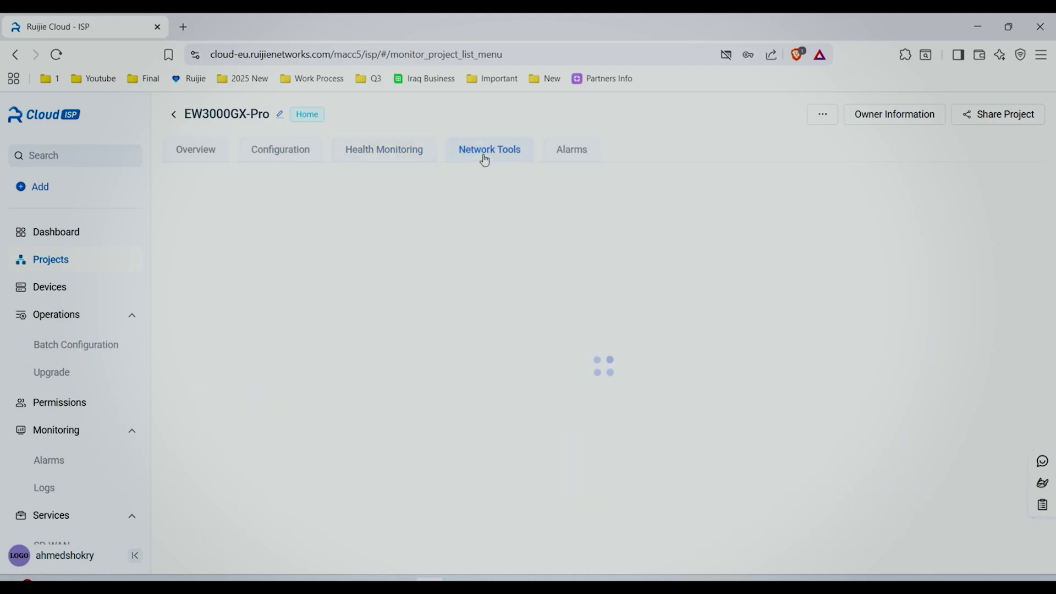
{"action": "left_click", "coordinate": [575, 430]}
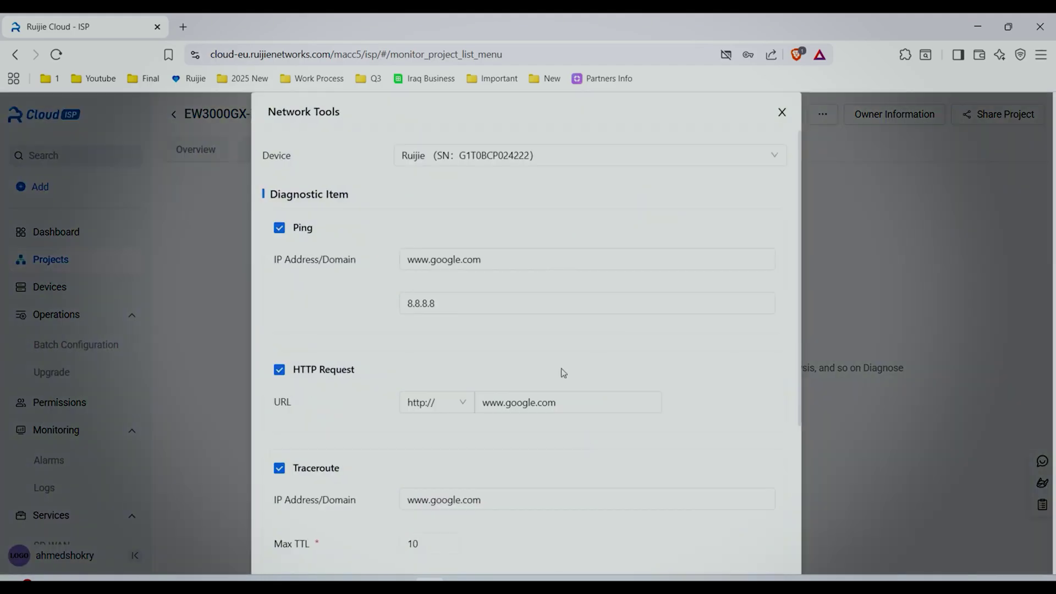
{"action": "scroll", "coordinate": [563, 372], "scroll_direction": "down", "scroll_amount": 4}
{"action": "scroll", "coordinate": [562, 368], "scroll_direction": "down", "scroll_amount": 3}
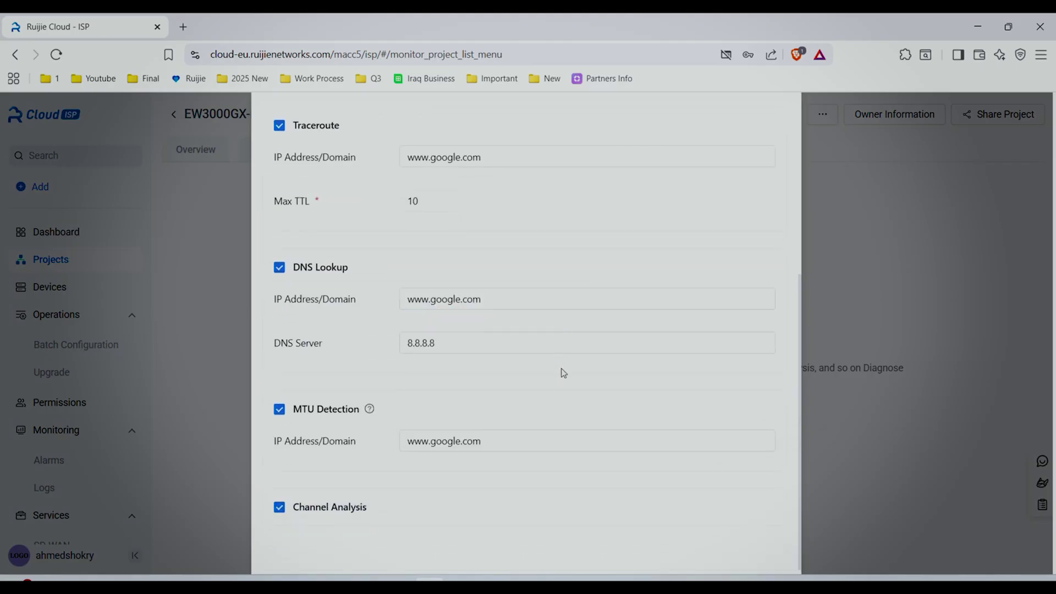
{"action": "scroll", "coordinate": [563, 372], "scroll_direction": "down", "scroll_amount": 1}
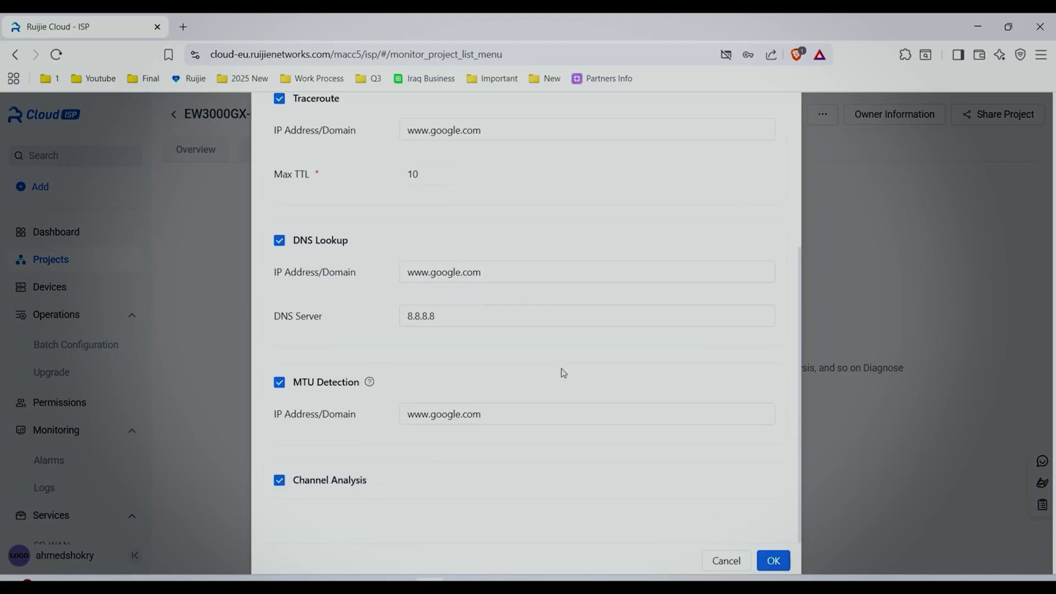
{"action": "scroll", "coordinate": [563, 372], "scroll_direction": "down", "scroll_amount": 1}
{"action": "scroll", "coordinate": [562, 372], "scroll_direction": "up", "scroll_amount": 8}
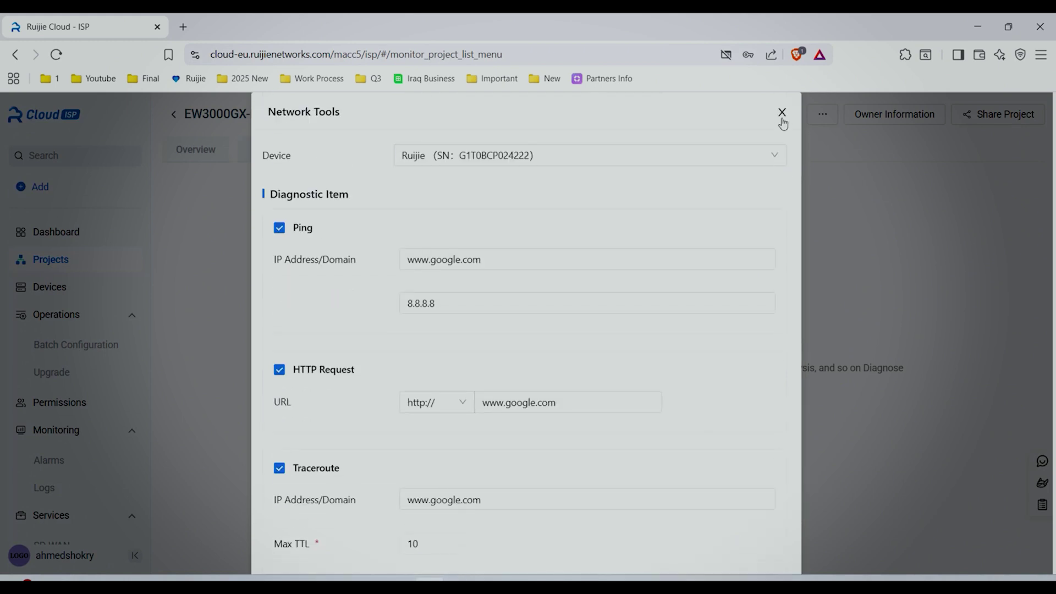
{"action": "left_click", "coordinate": [781, 113]}
{"action": "left_click", "coordinate": [586, 156]}
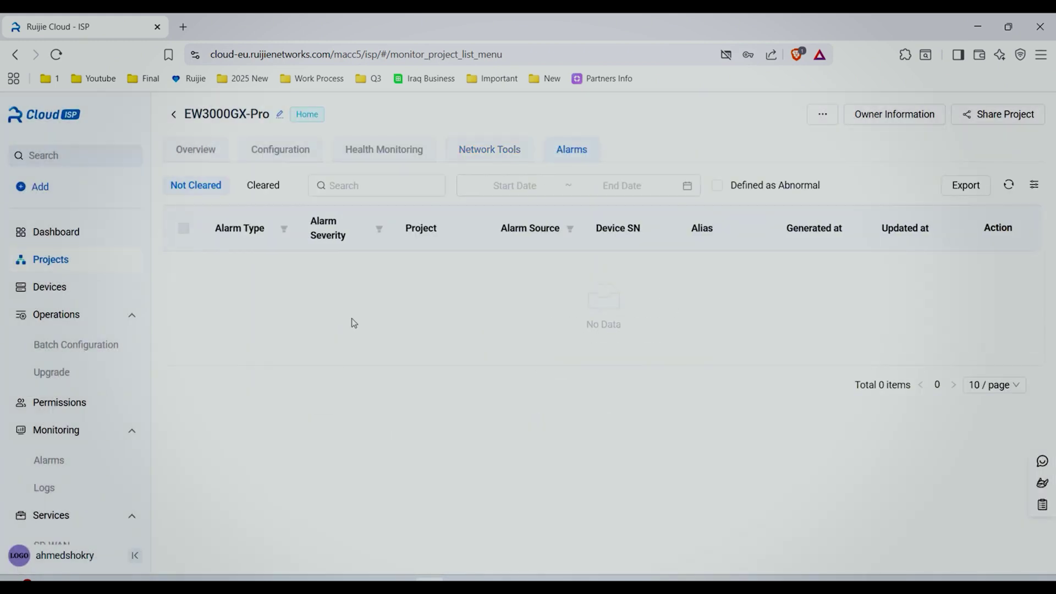
{"action": "left_click", "coordinate": [264, 186]}
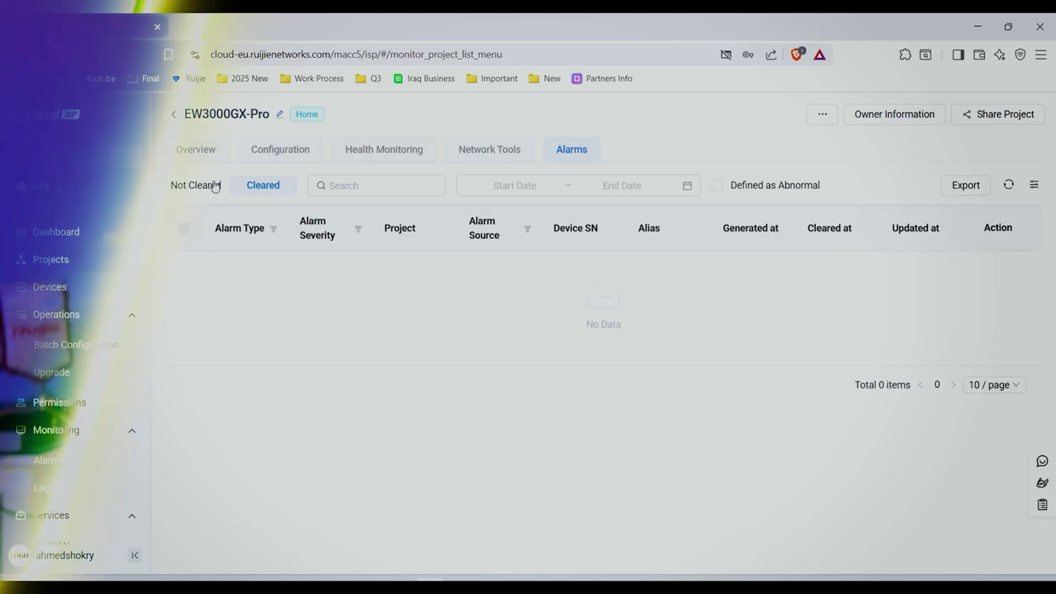